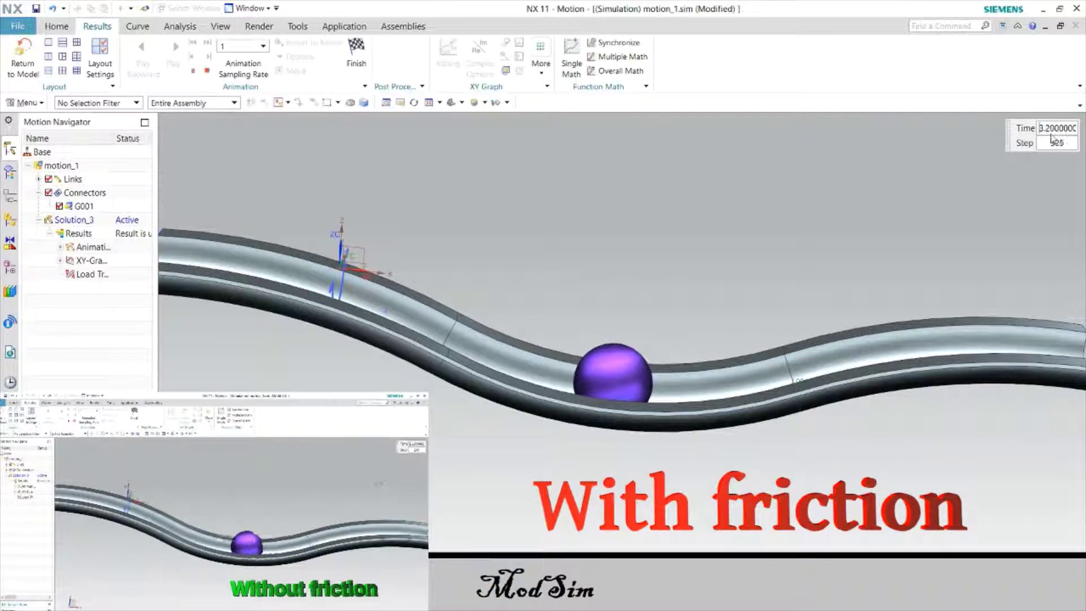
# Stop the rolling-ball animation and reset it to the start
pyautogui.click(207, 70)
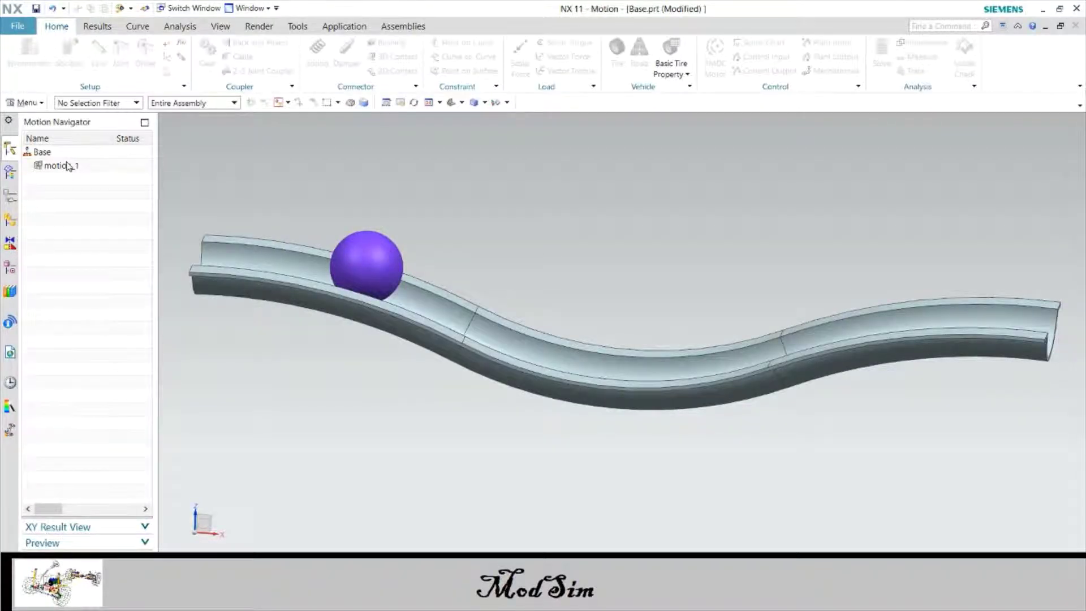
# Delete the motion_1 simulation from the Motion Navigator, leaving only the Base part
pyautogui.click(68, 165)
pyautogui.rightClick(72, 172)
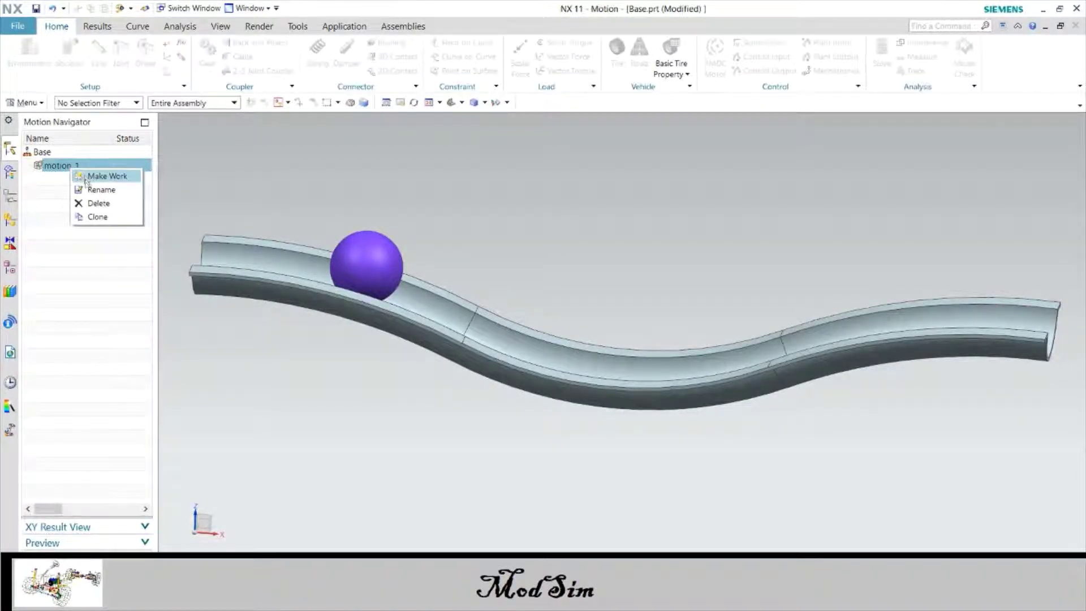
pyautogui.click(55, 170)
pyautogui.rightClick(55, 170)
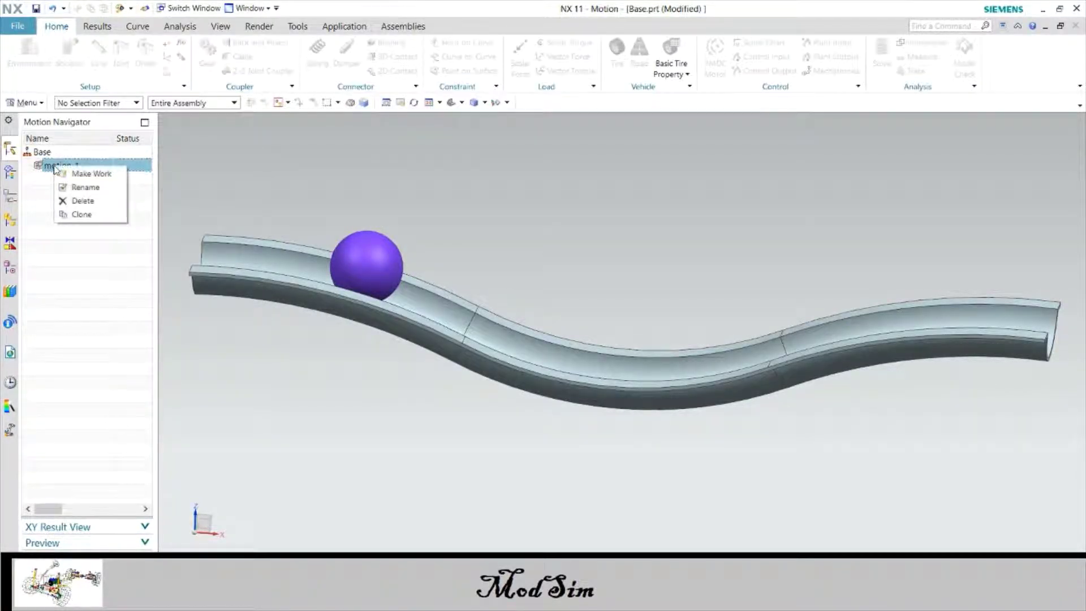
pyautogui.click(85, 187)
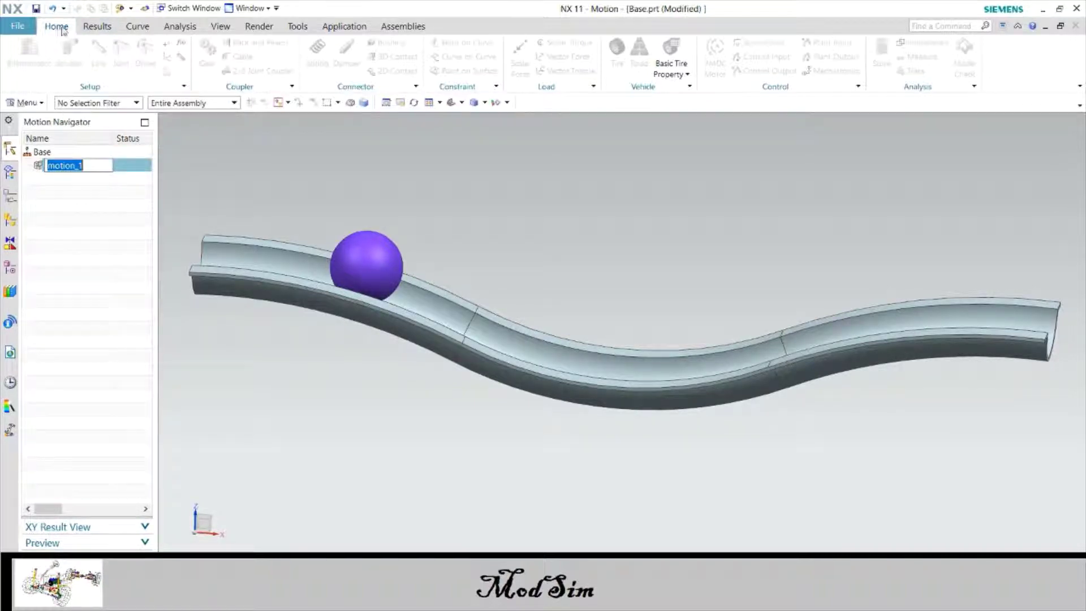
pyautogui.press('Return')
pyautogui.rightClick(55, 167)
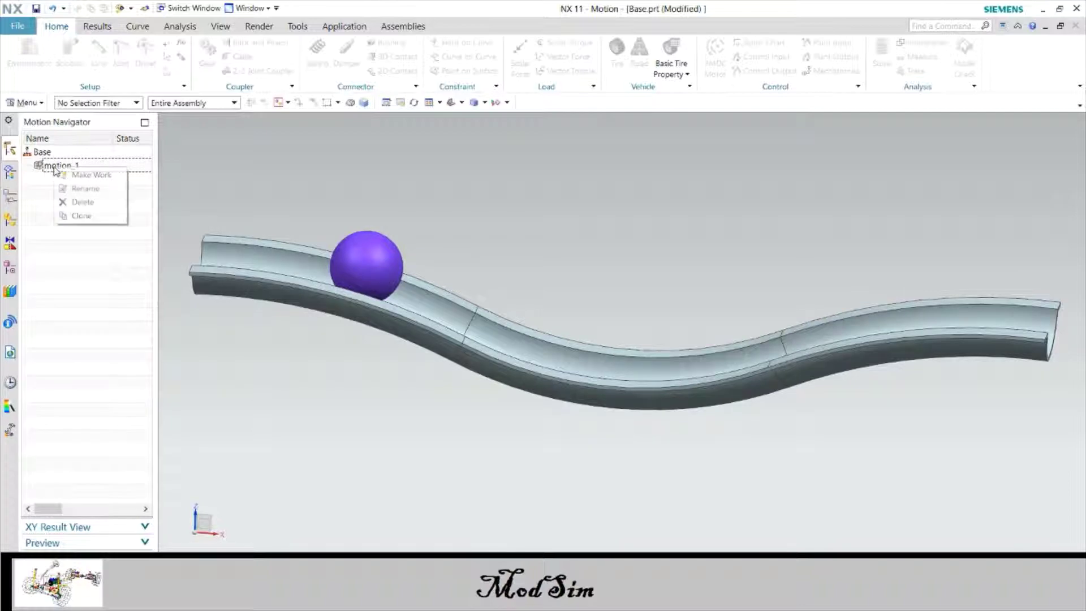
pyautogui.click(74, 201)
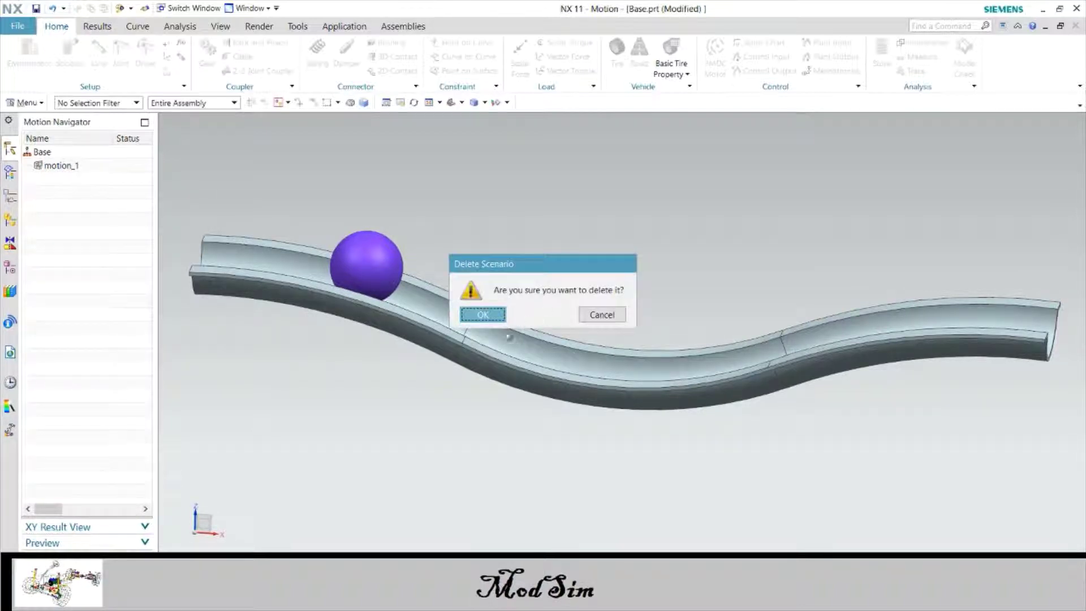
pyautogui.click(490, 317)
pyautogui.click(60, 154)
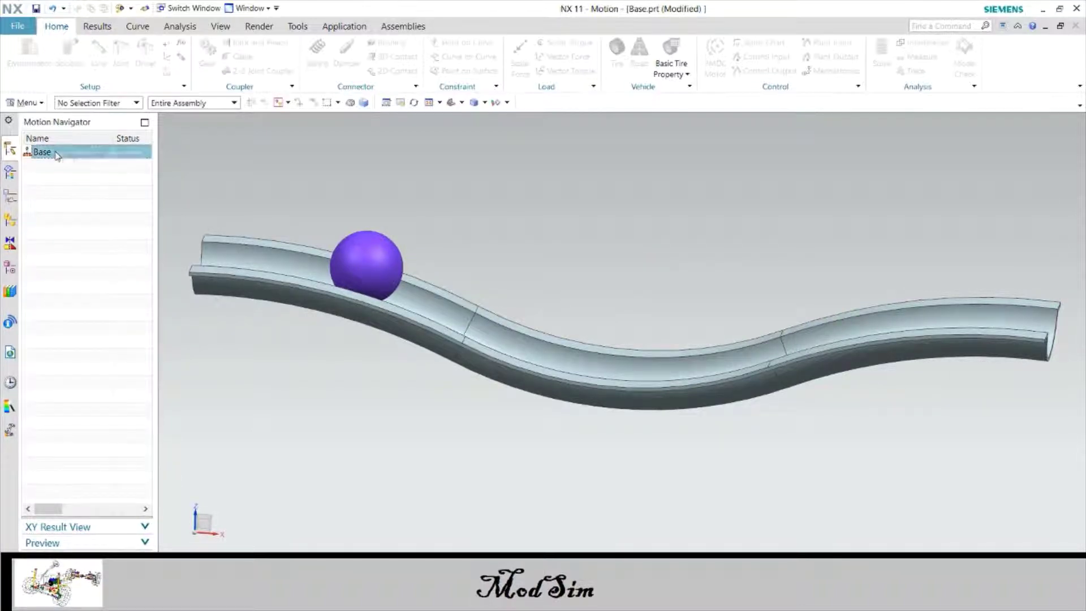
pyautogui.rightClick(63, 154)
# Create a Dynamics simulation named motion_1 on Base and orbit to inspect the track
pyautogui.click(72, 160)
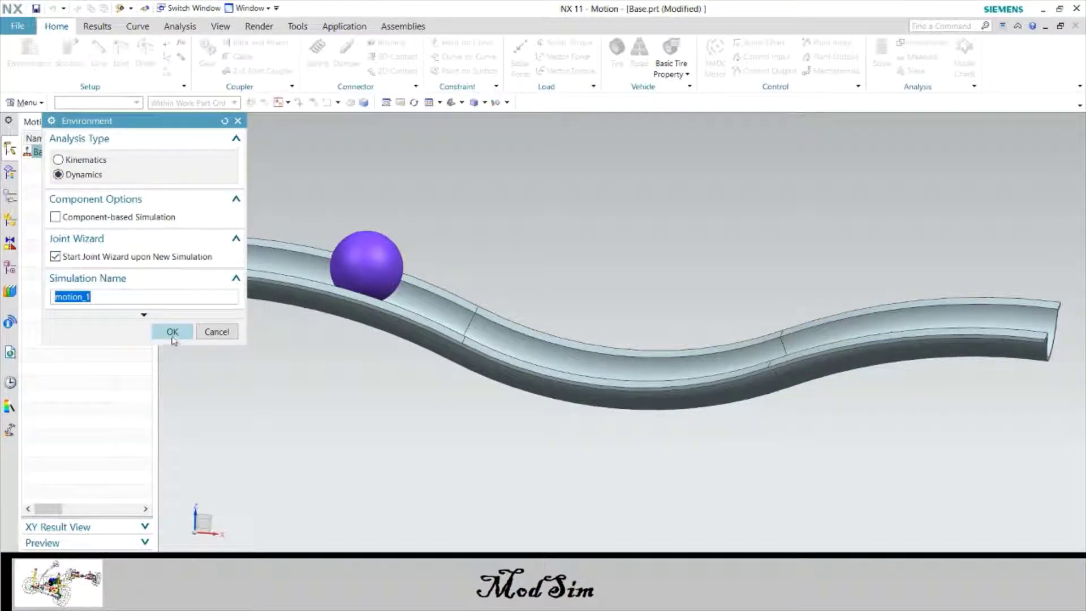
pyautogui.click(171, 331)
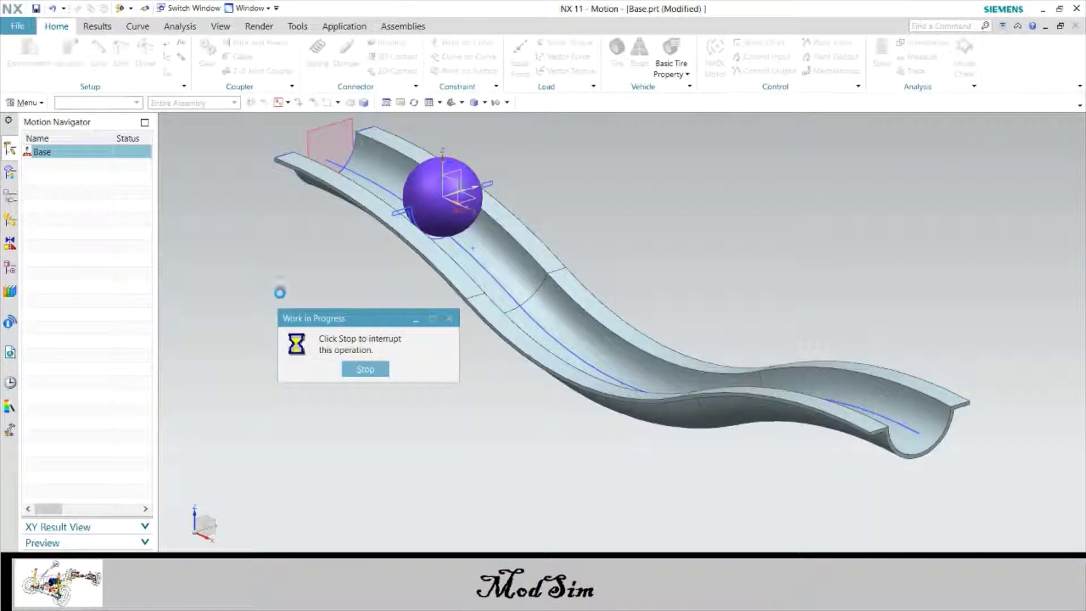
pyautogui.moveTo(509, 357); pyautogui.dragTo(617, 332, button='middle')
pyautogui.press('Home')
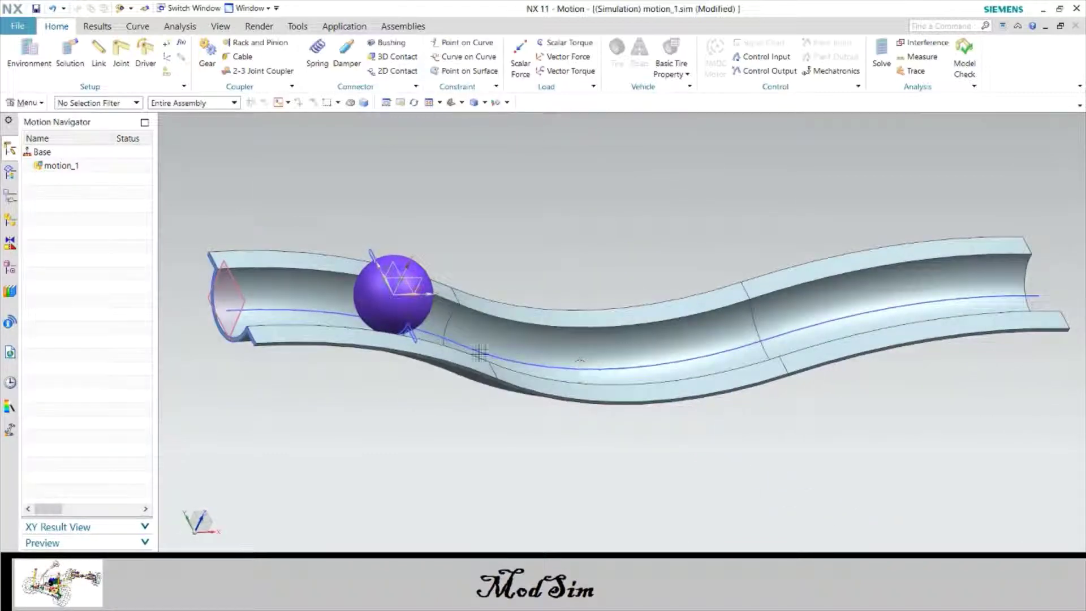
pyautogui.moveTo(534, 332)
pyautogui.mouseDown(button='middle')
pyautogui.moveTo(520, 299)
pyautogui.moveTo(575, 317)
pyautogui.moveTo(572, 340)
pyautogui.moveTo(495, 360)
pyautogui.mouseUp(button='middle')
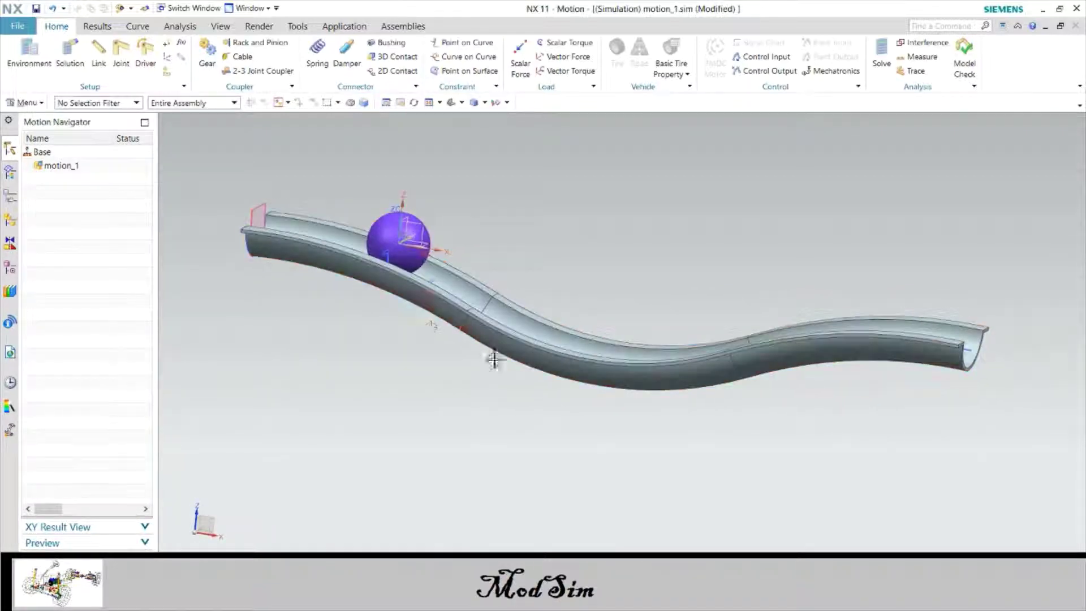
pyautogui.moveTo(599, 351); pyautogui.dragTo(604, 374, button='middle')
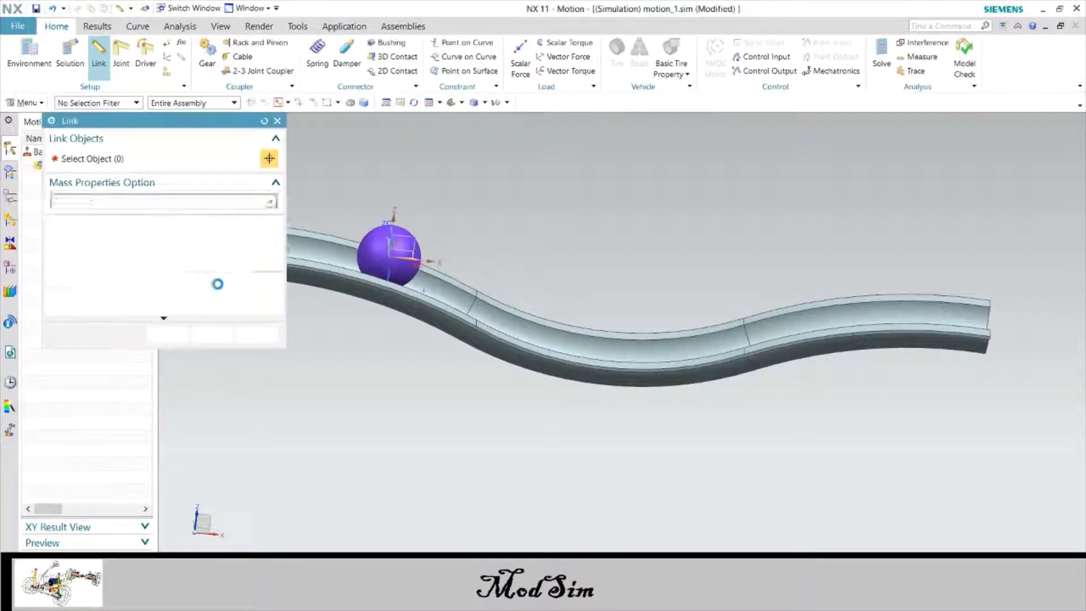
# Define the track as fixed link L001 and the purple ball as moving link L002
pyautogui.click(369, 291)
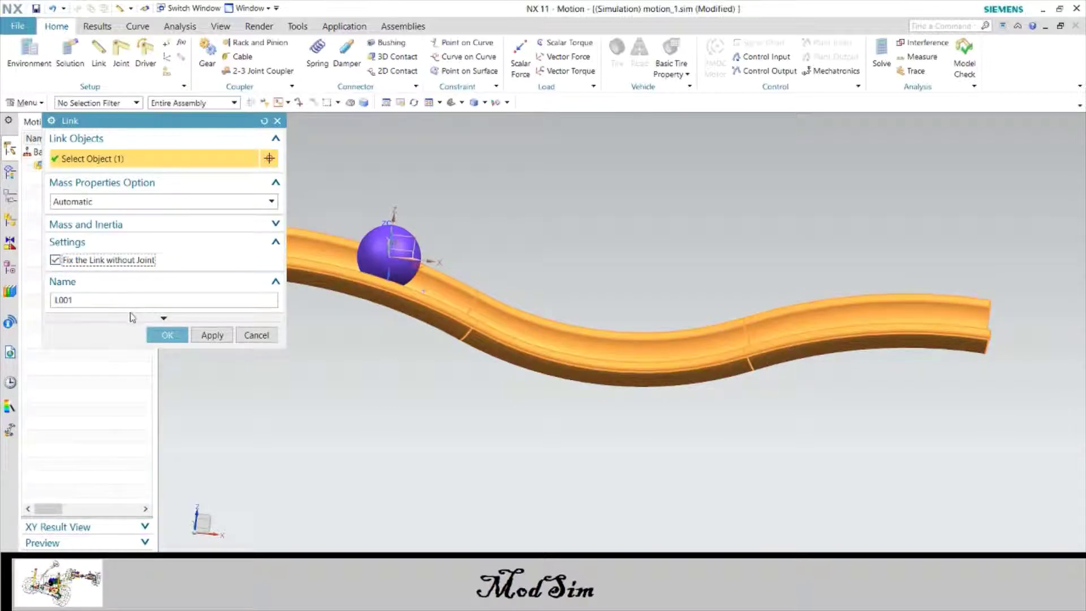
pyautogui.click(164, 335)
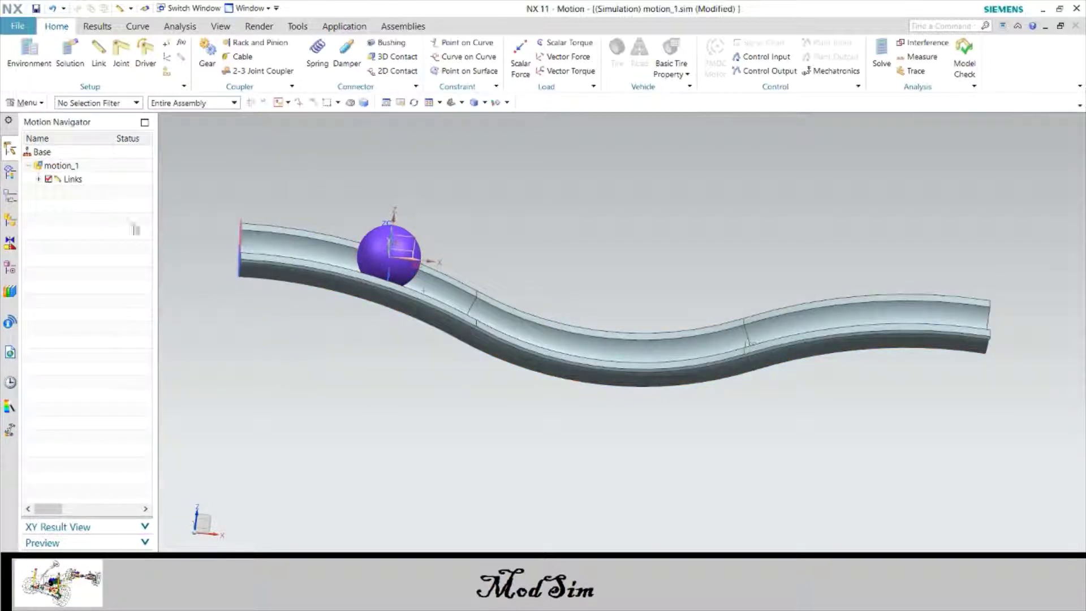
pyautogui.click(98, 53)
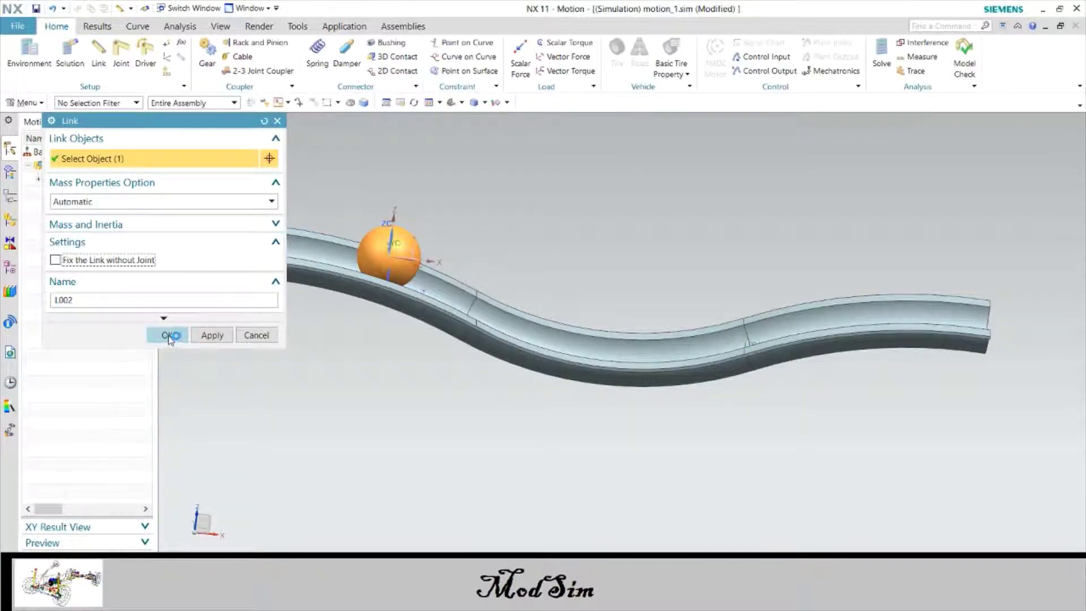
pyautogui.click(166, 335)
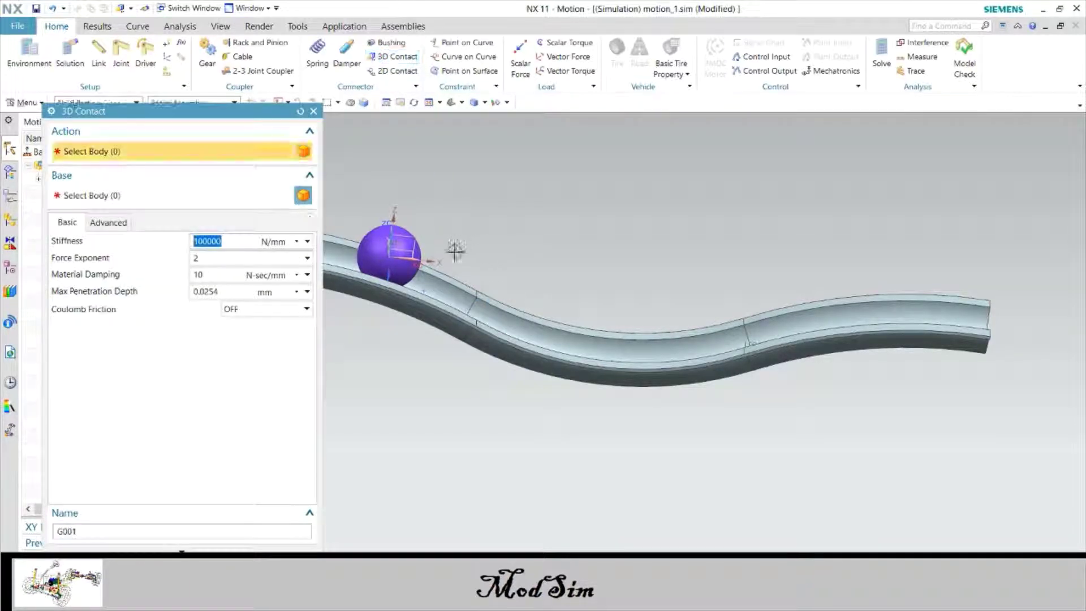
# Add 3D contact G001 with stiffness 1000, ball as action body and track as base body
pyautogui.click(227, 241)
pyautogui.write('1000')
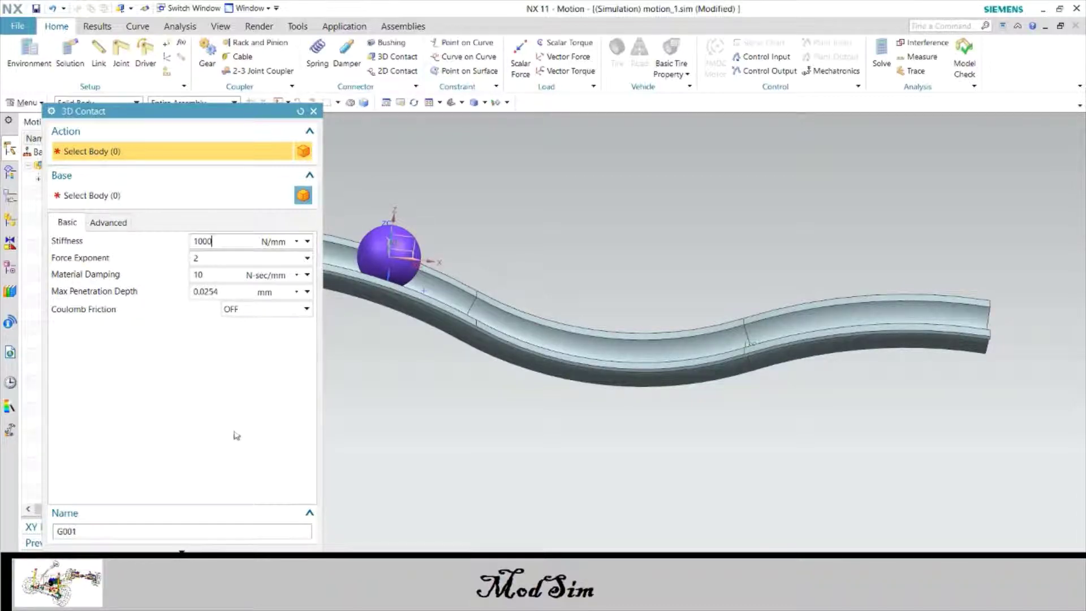
pyautogui.press('Escape')
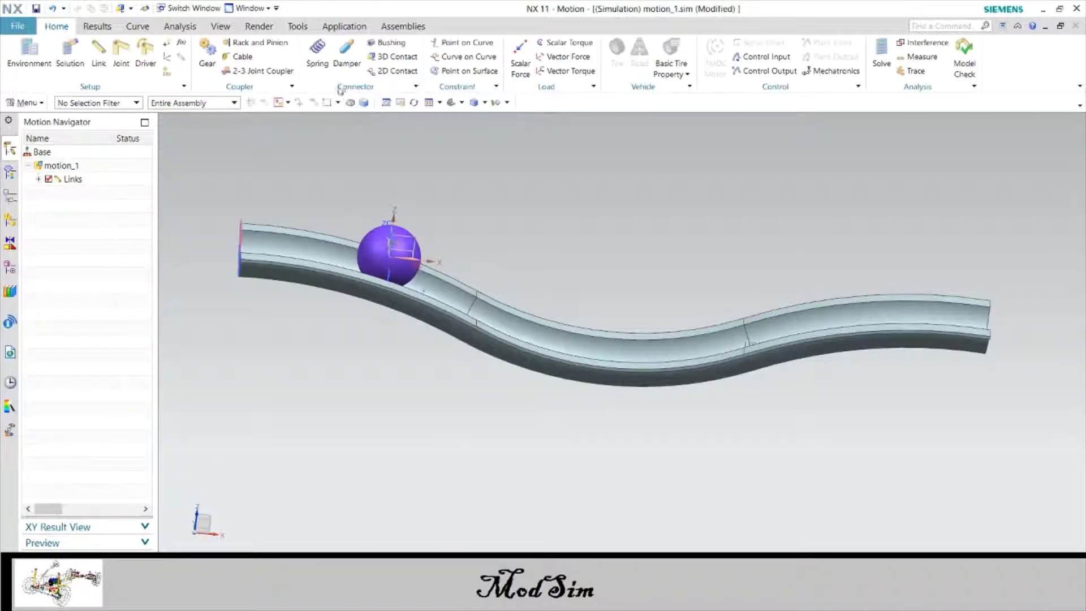
pyautogui.click(396, 56)
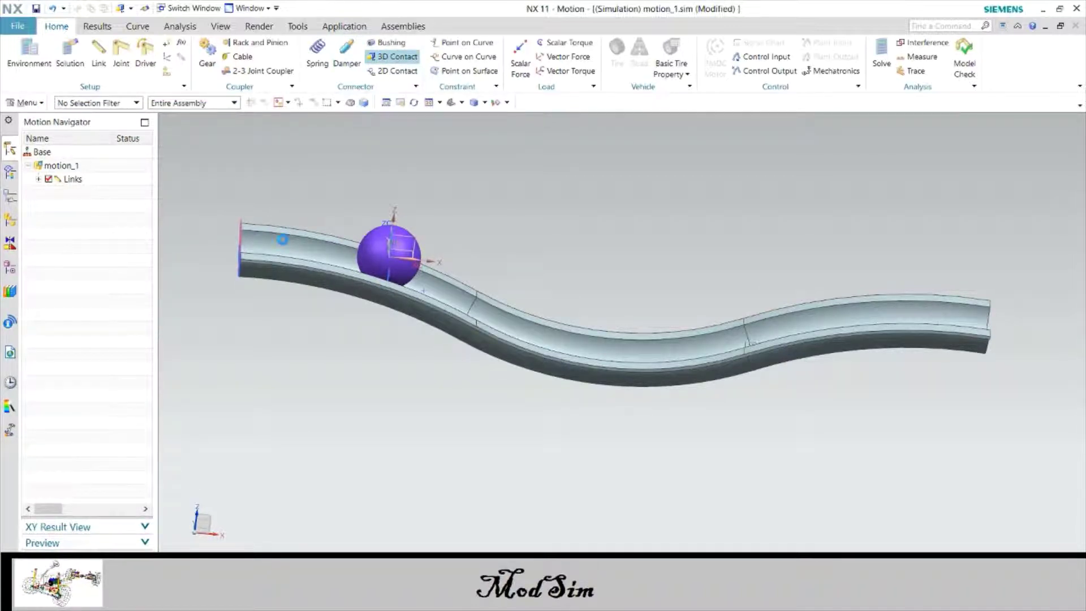
pyautogui.click(233, 242)
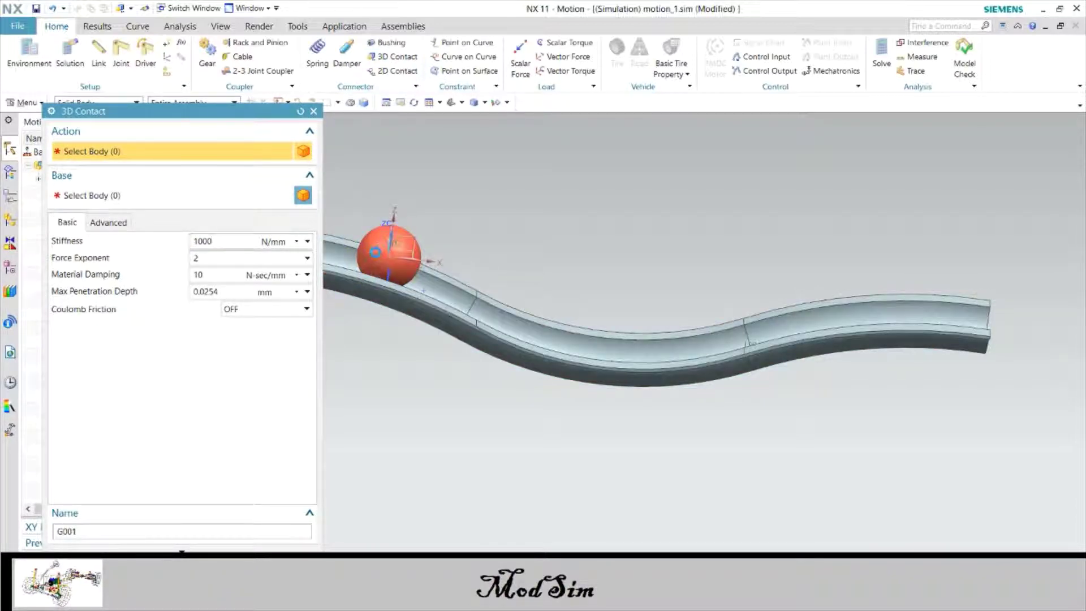
pyautogui.click(375, 251)
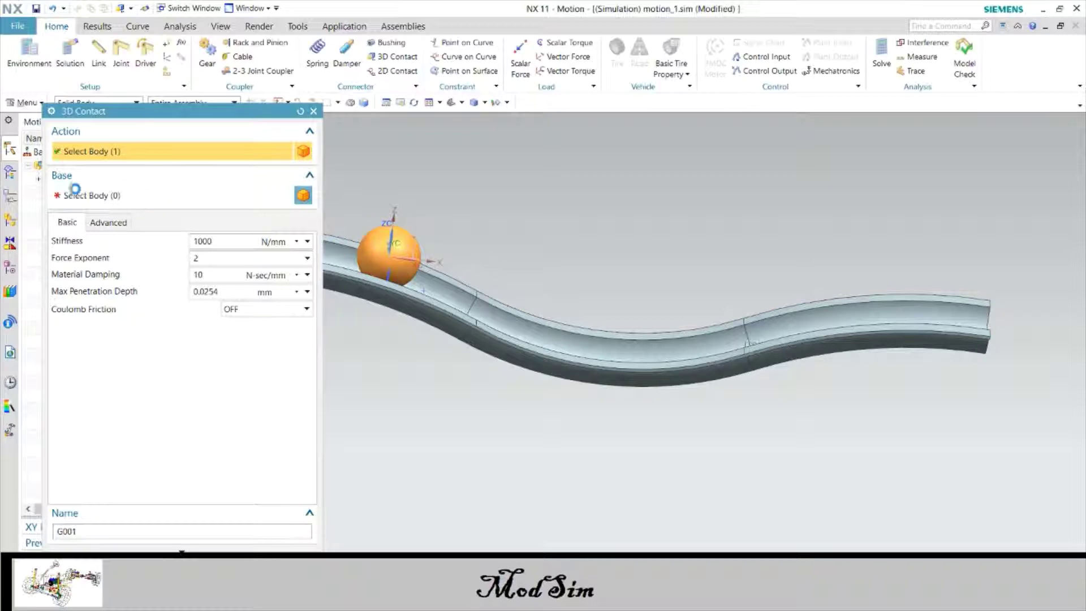
pyautogui.click(360, 287)
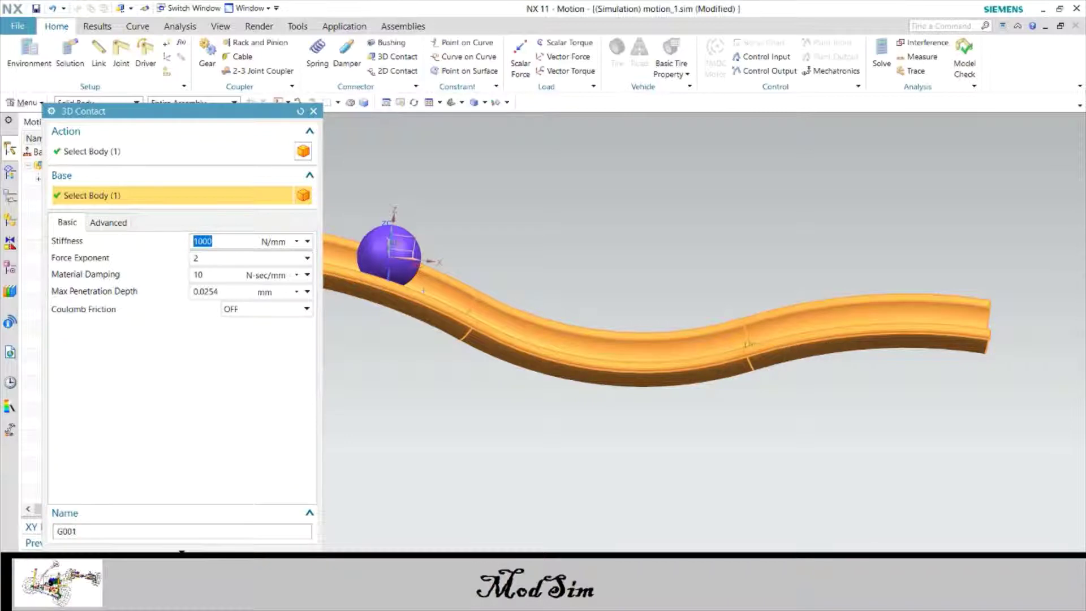
pyautogui.middleClick(182, 550)
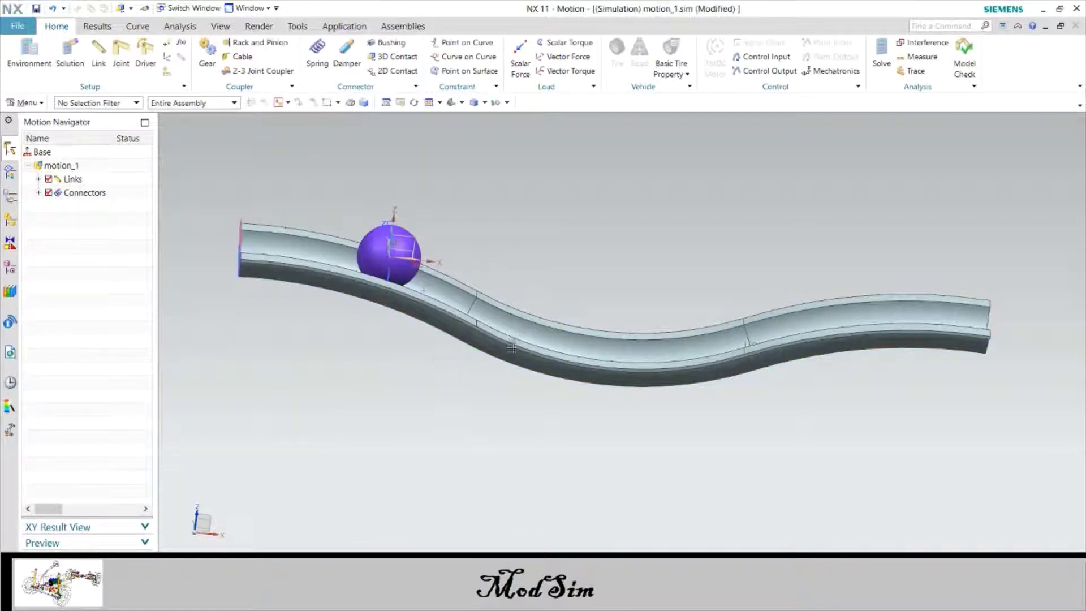
pyautogui.scroll(2, 531, 338)
# Create Solution_3 for motion_1 with 10 s time and 1000 steps, and solve it
pyautogui.scroll(-2, 531, 338)
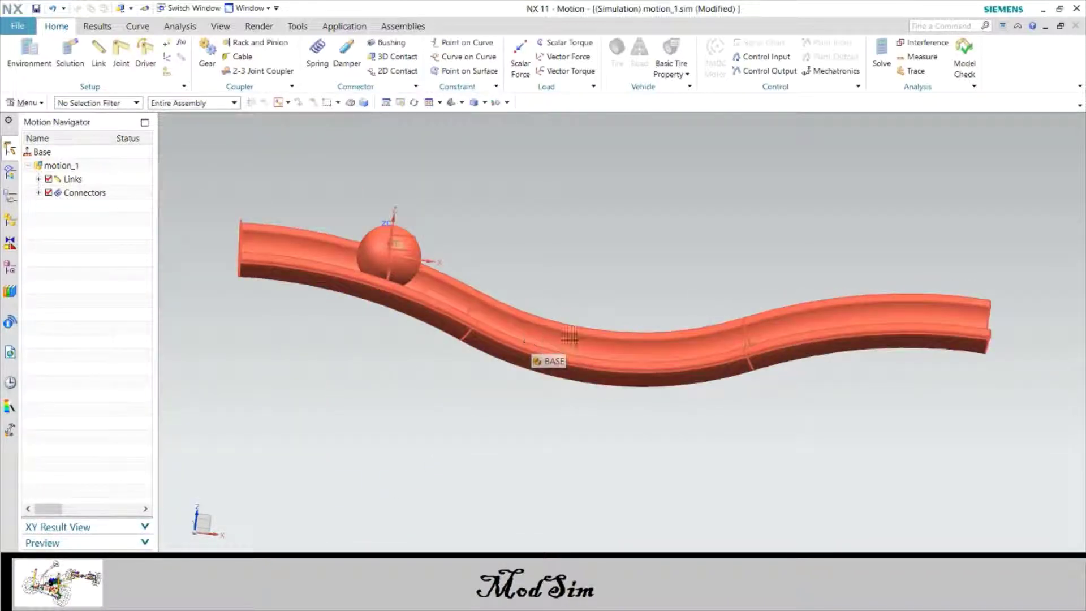
pyautogui.rightClick(65, 170)
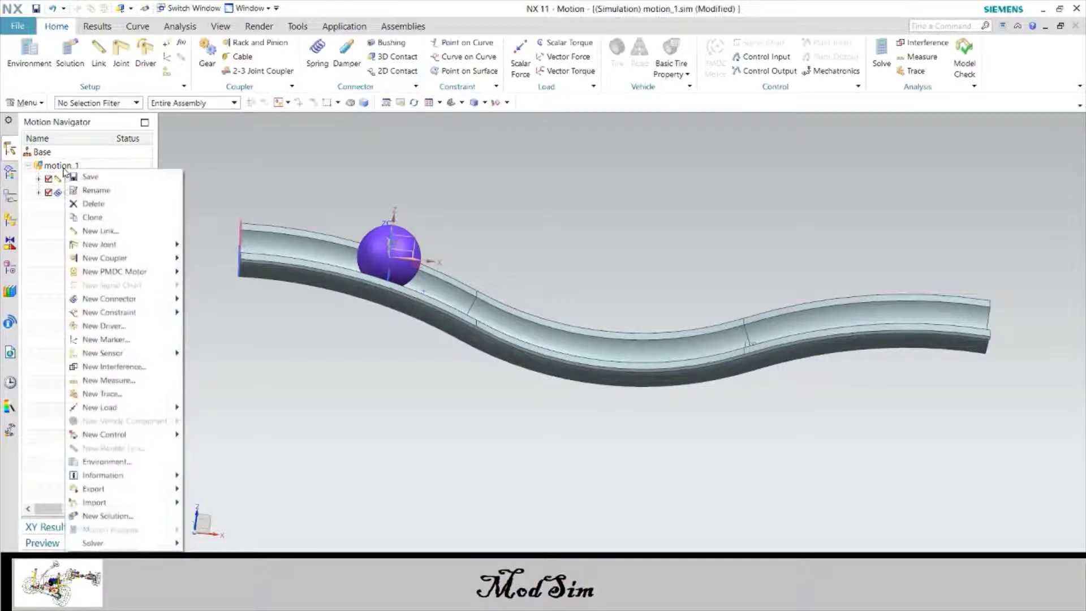
pyautogui.click(103, 516)
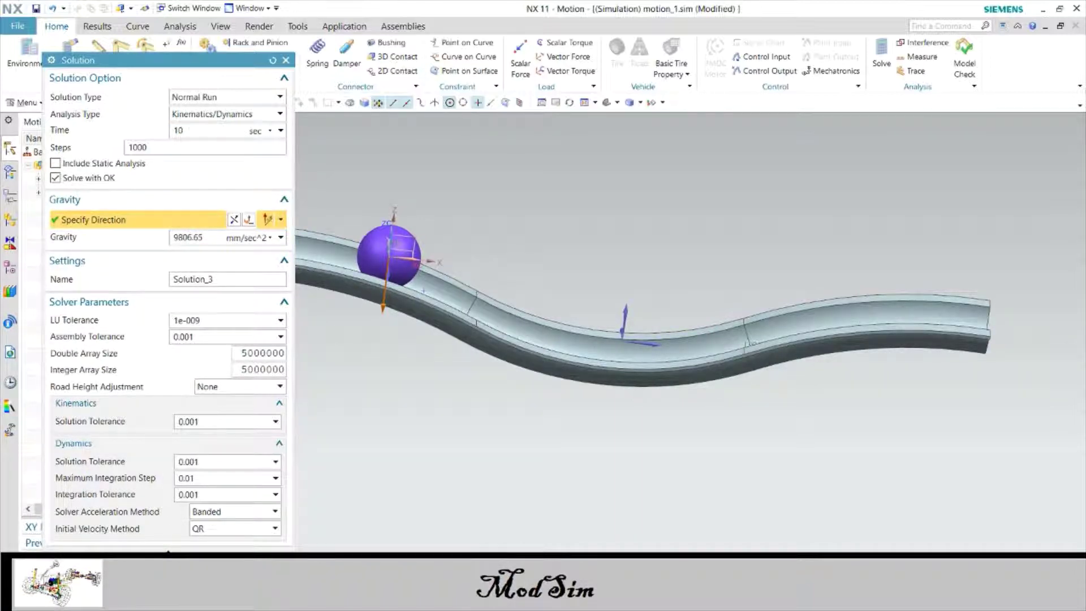
pyautogui.middleClick(289, 479)
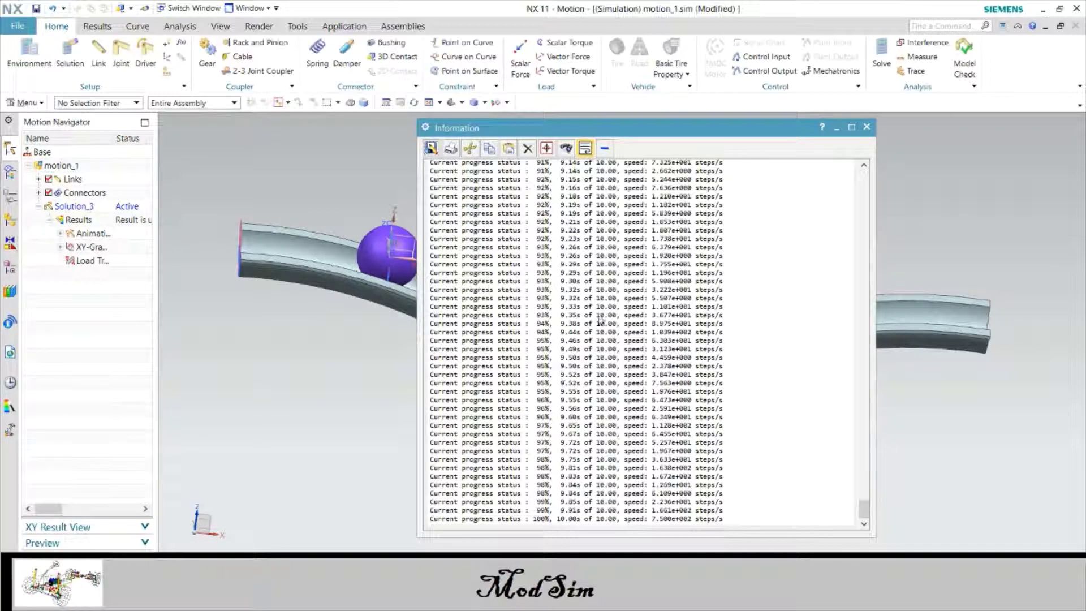
pyautogui.click(867, 128)
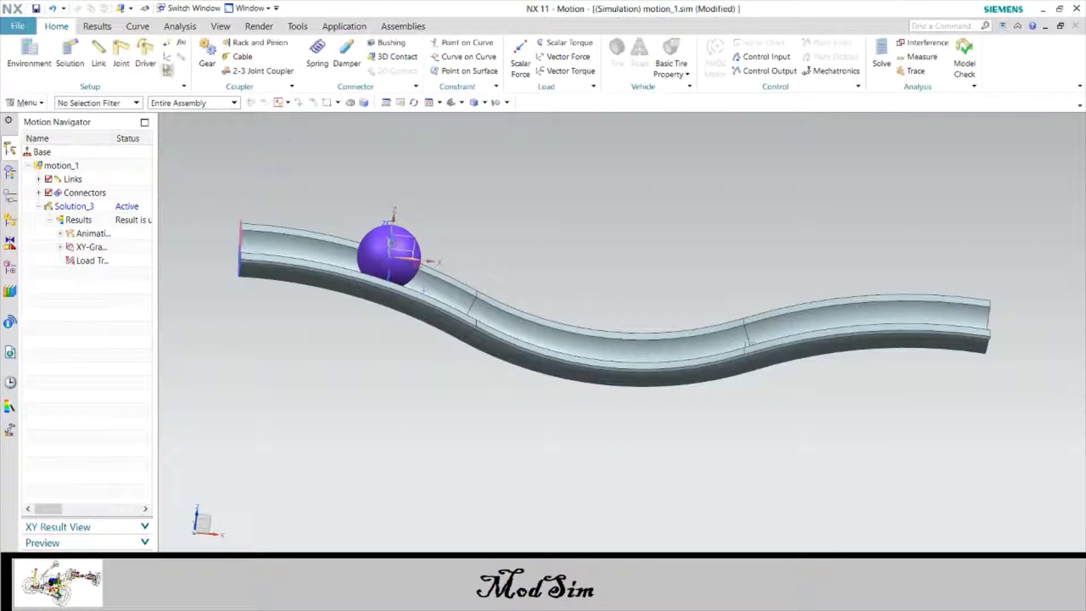
# Turn on true shading and remove the floor reflection and shadows
pyautogui.click(402, 28)
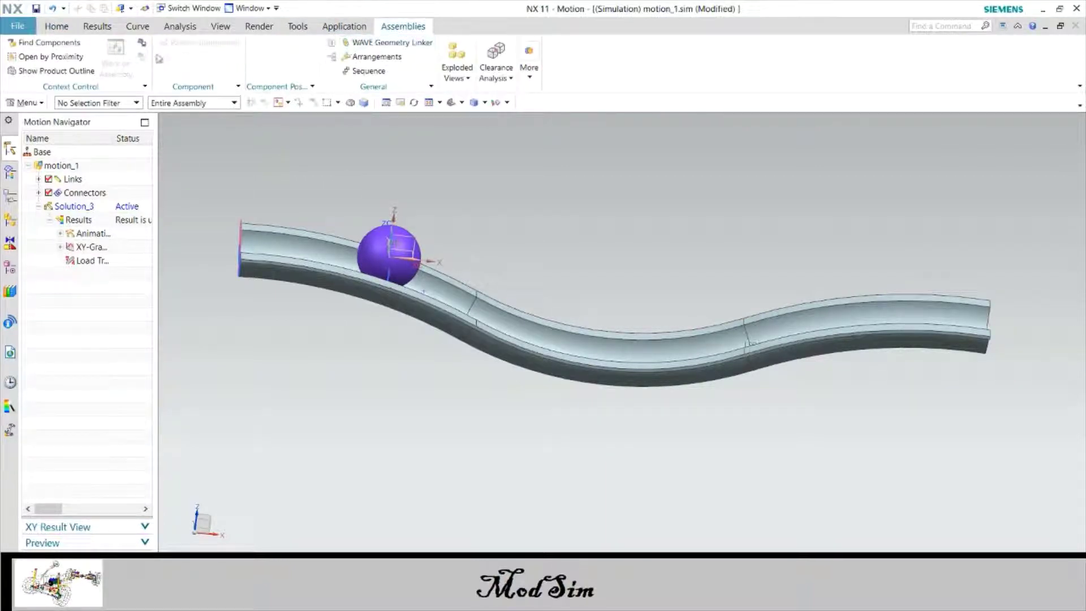
pyautogui.click(344, 28)
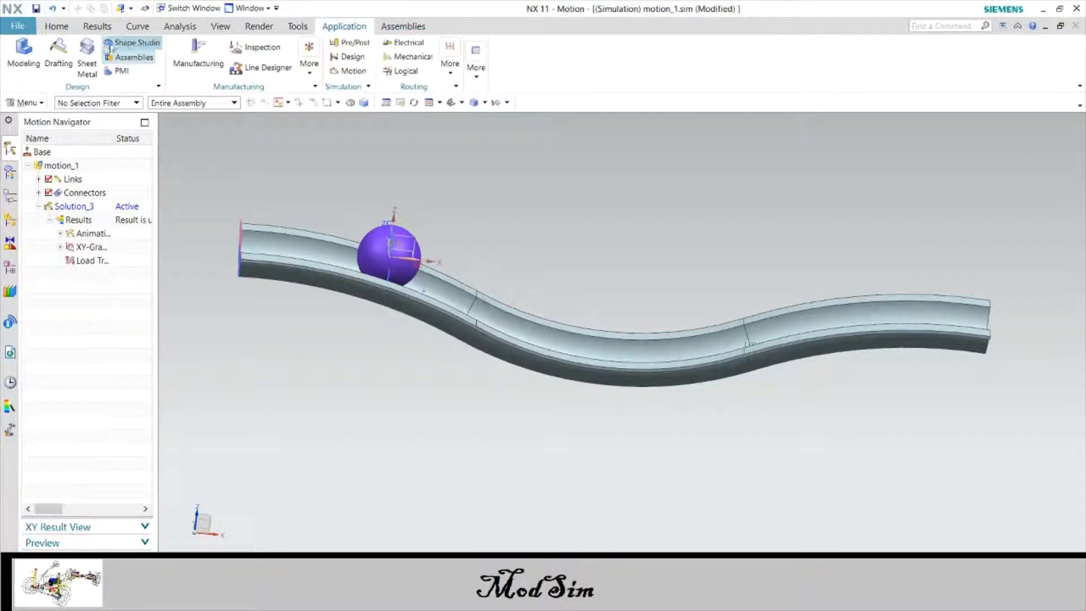
pyautogui.scroll(-1, 129, 59)
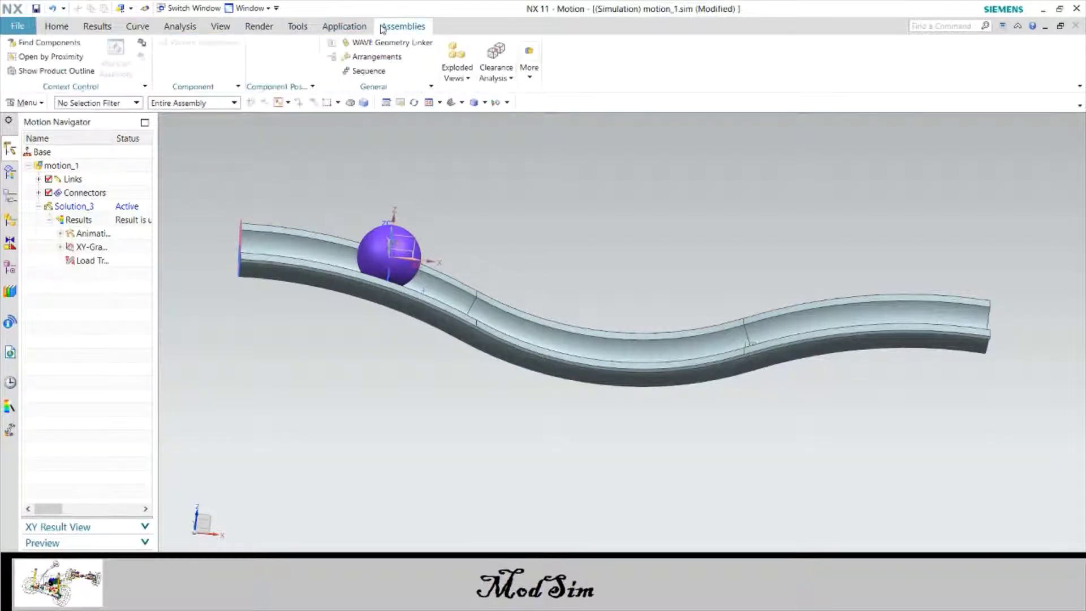
pyautogui.scroll(3, 127, 57)
pyautogui.click(21, 54)
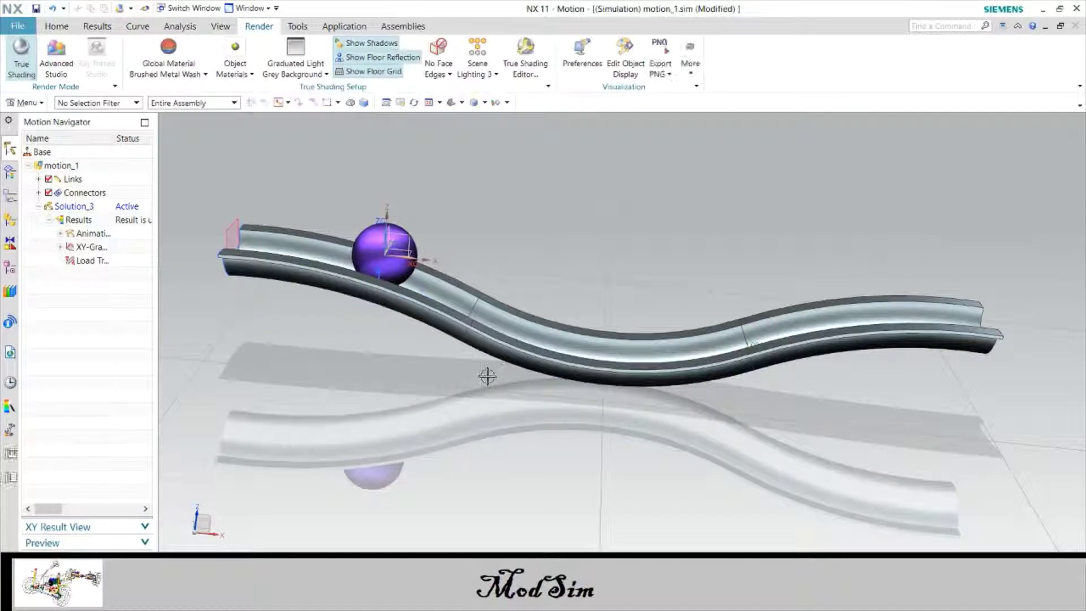
pyautogui.click(370, 70)
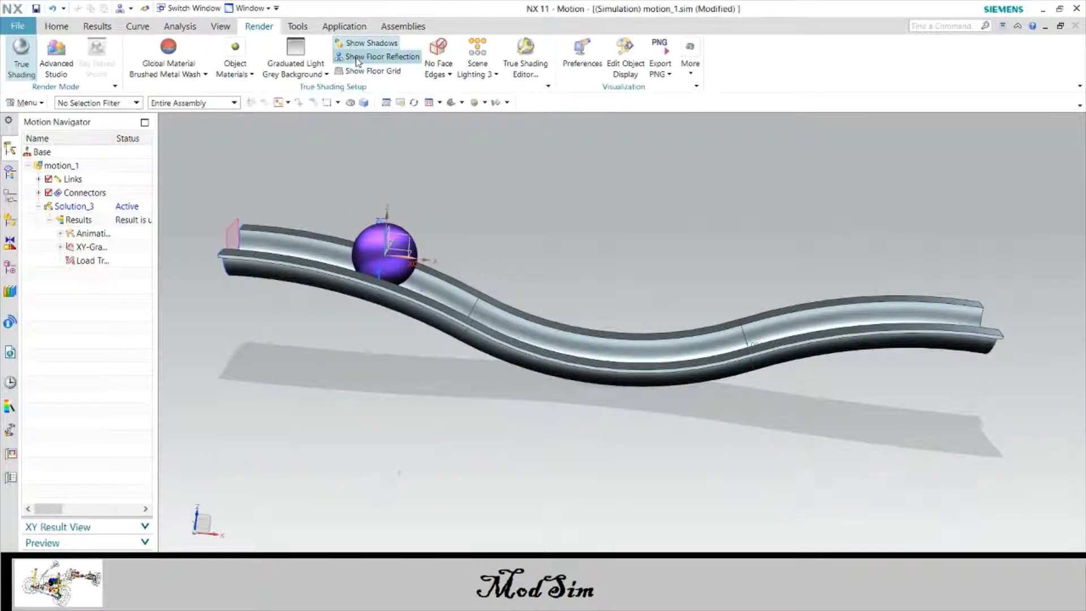
pyautogui.click(357, 48)
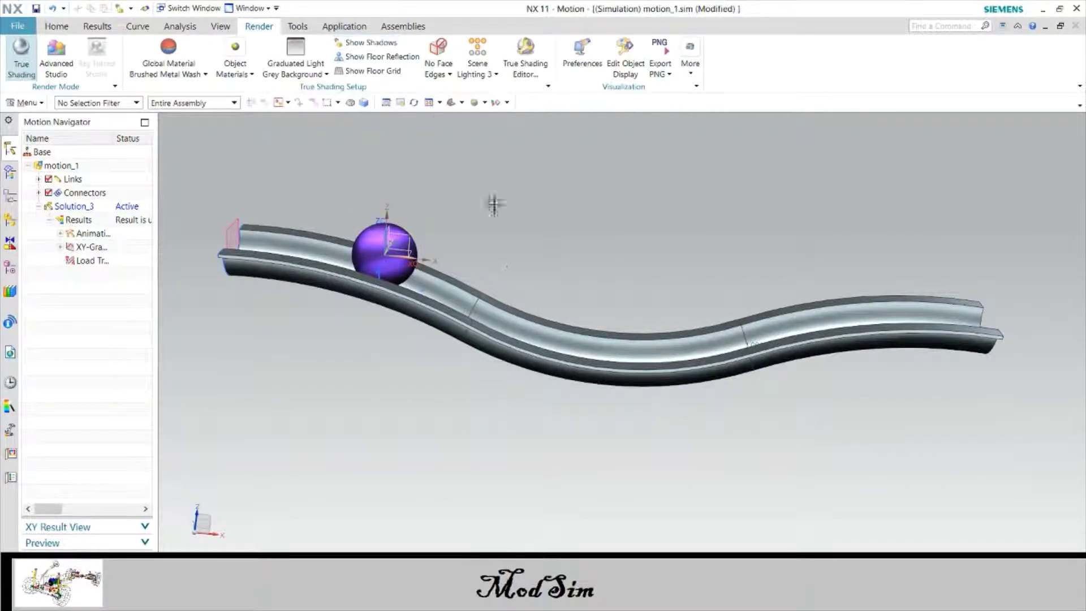
# Select the purple ball, check its options, and bring up the Results tools
pyautogui.rightClick(413, 233)
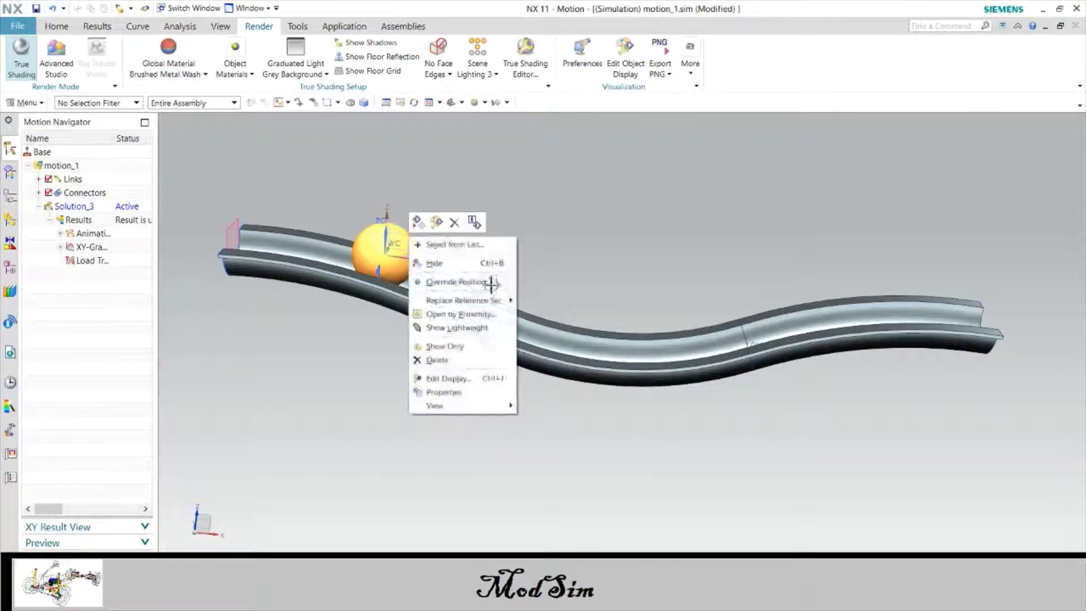
pyautogui.click(386, 236)
pyautogui.scroll(3, 387, 235)
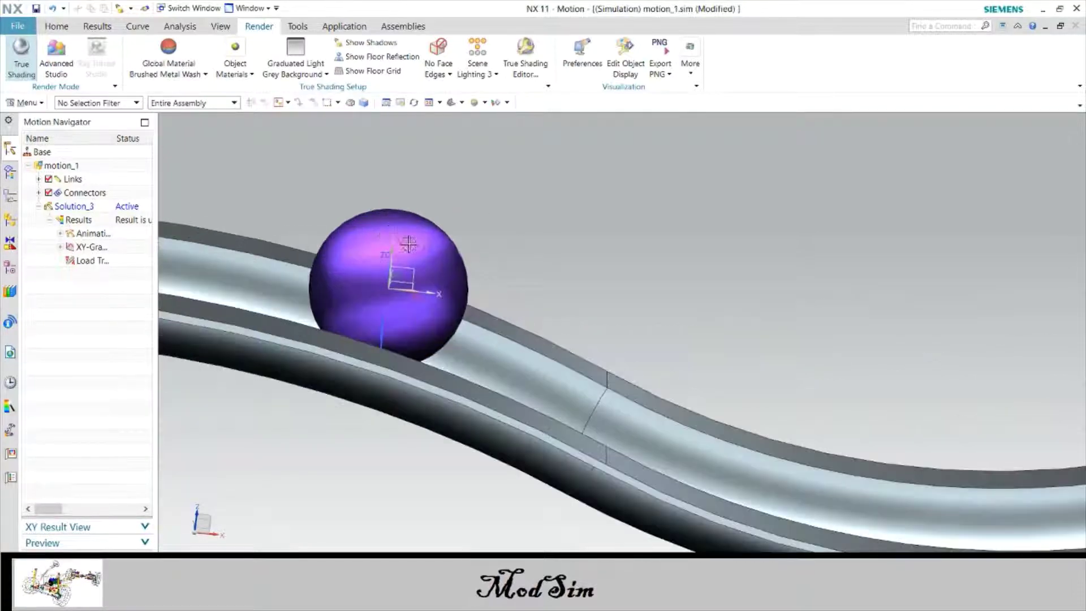
pyautogui.click(412, 288)
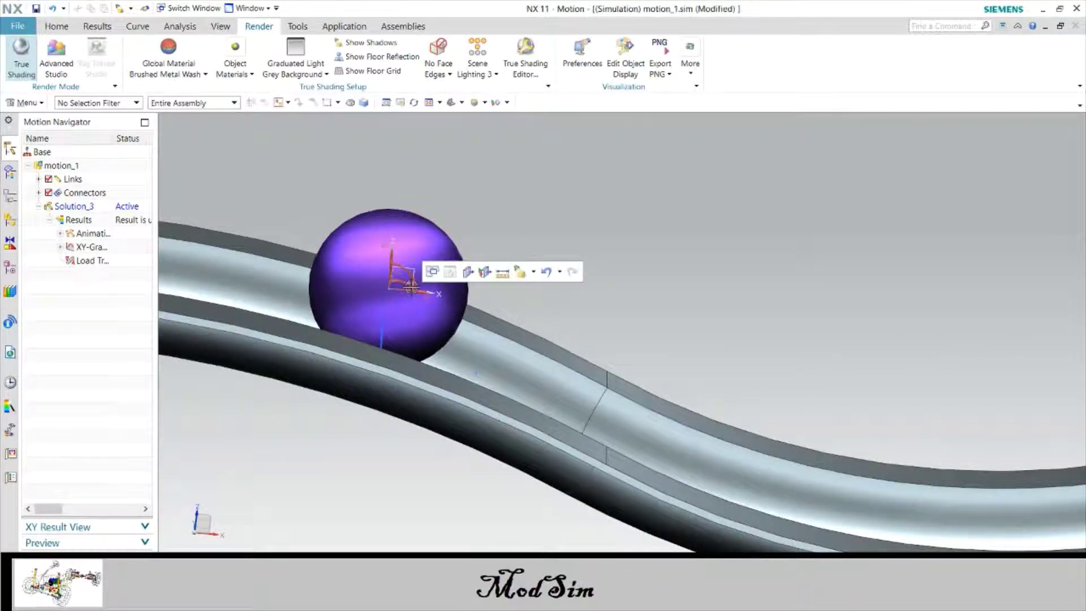
pyautogui.rightClick(410, 288)
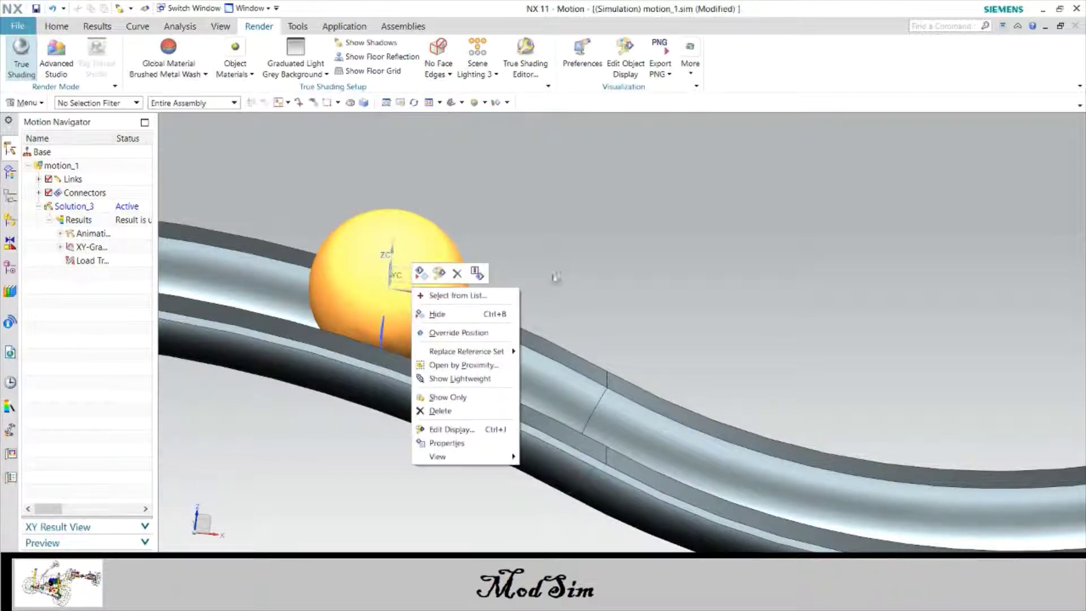
pyautogui.scroll(-5, 510, 271)
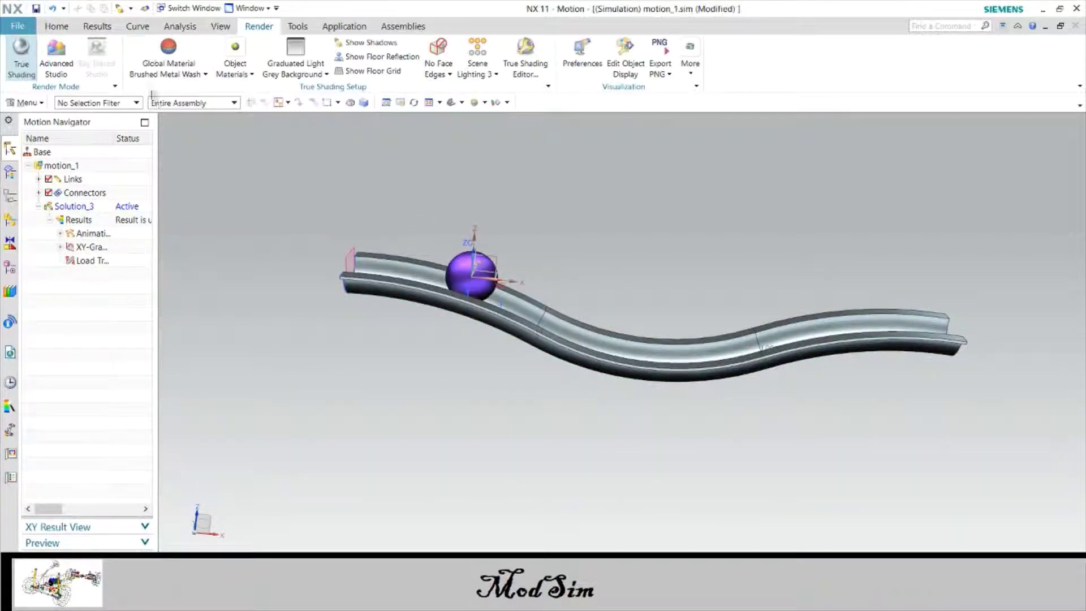
pyautogui.click(97, 26)
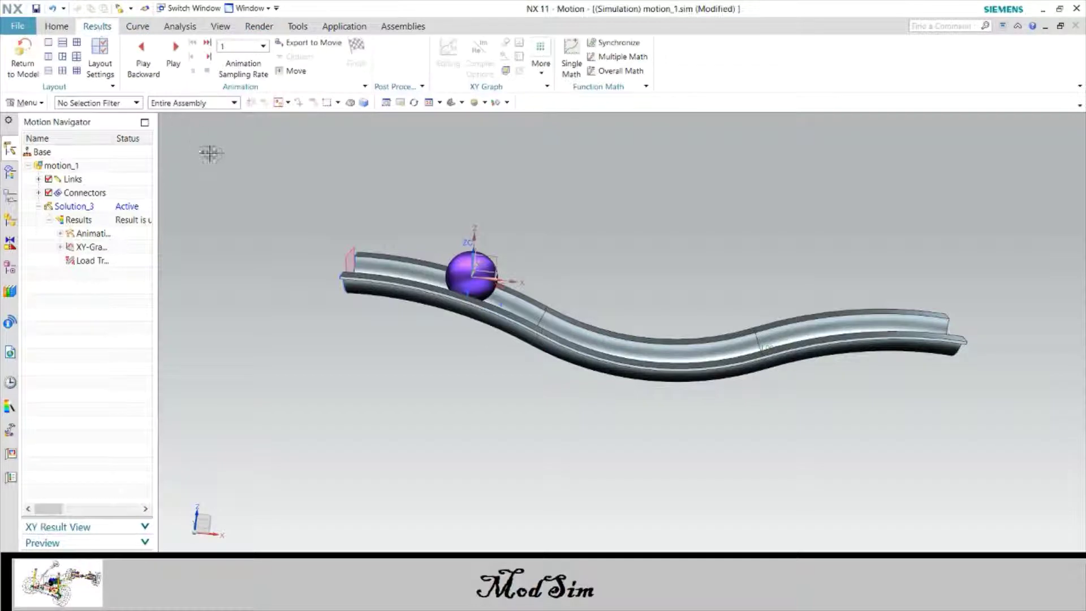
# Zoom in, play Solution_3's animation of the ball rolling along the track, then stop it
pyautogui.scroll(1, 705, 291)
pyautogui.scroll(1, 705, 294)
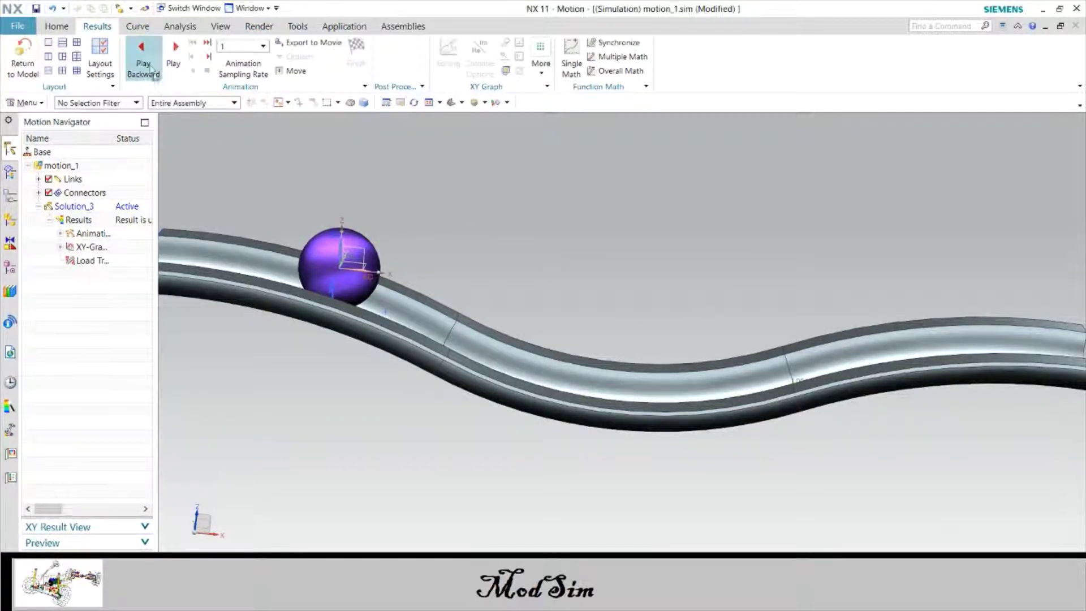
pyautogui.click(173, 55)
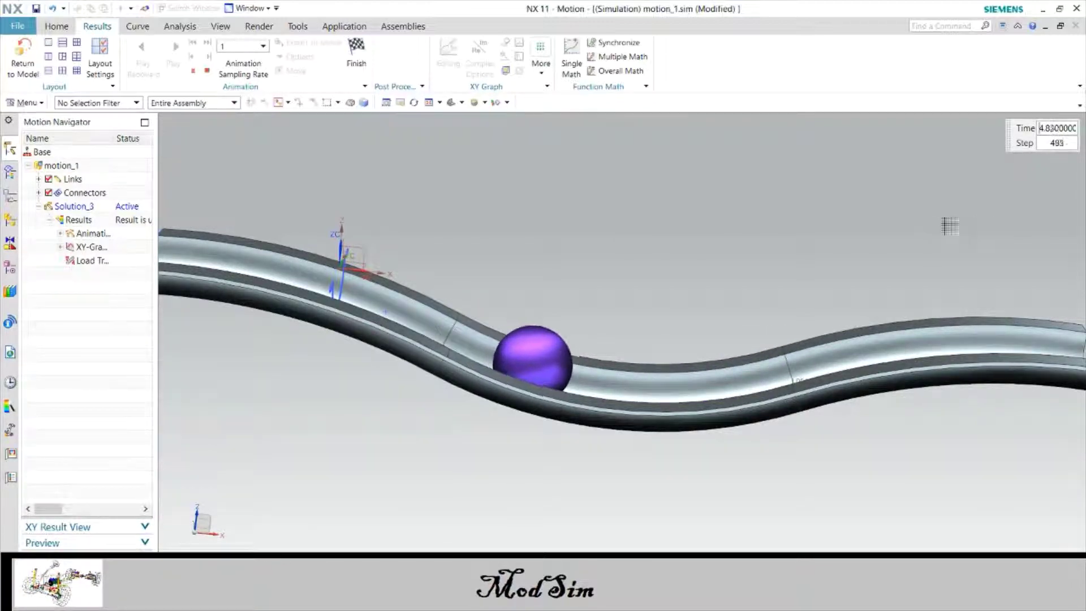
pyautogui.click(207, 70)
# Turn on Coulomb friction for contact G001: static 0.1, dynamic 0.01, friction velocity 0.01
pyautogui.click(357, 54)
pyautogui.click(56, 26)
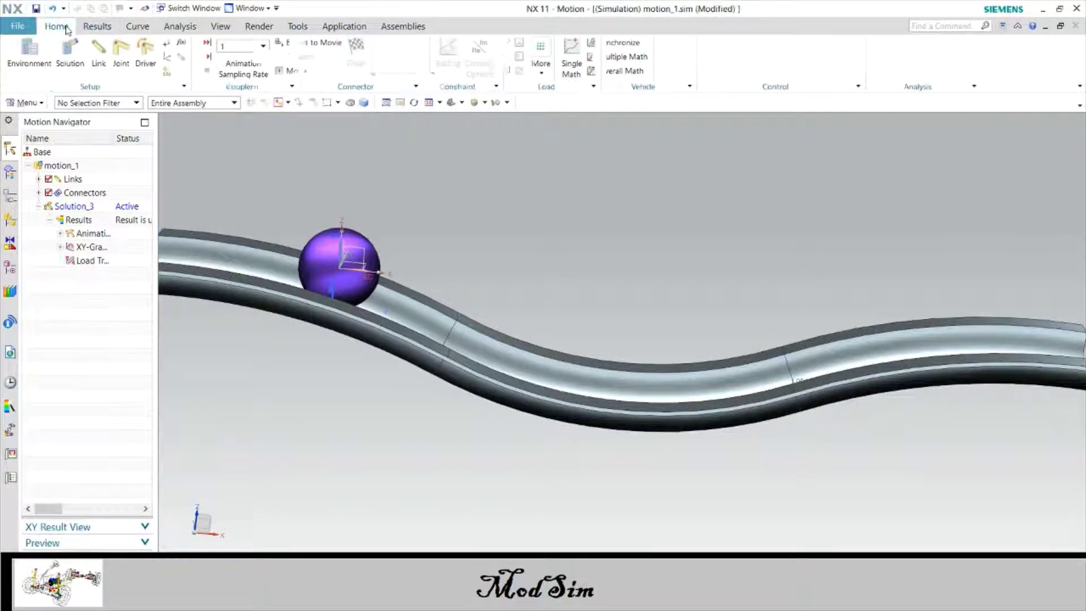
pyautogui.click(39, 193)
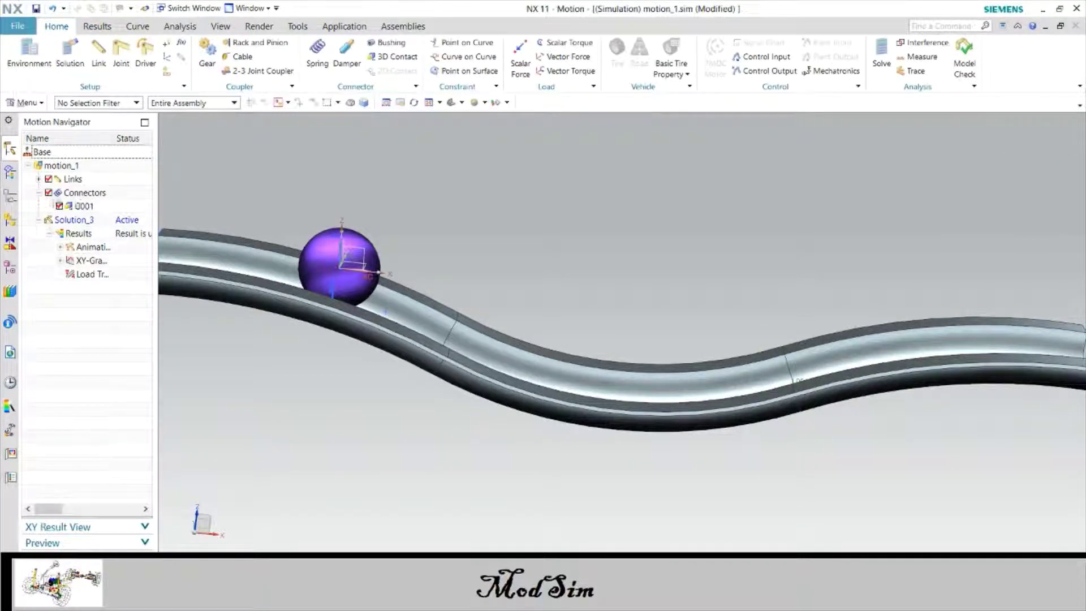
pyautogui.click(79, 207)
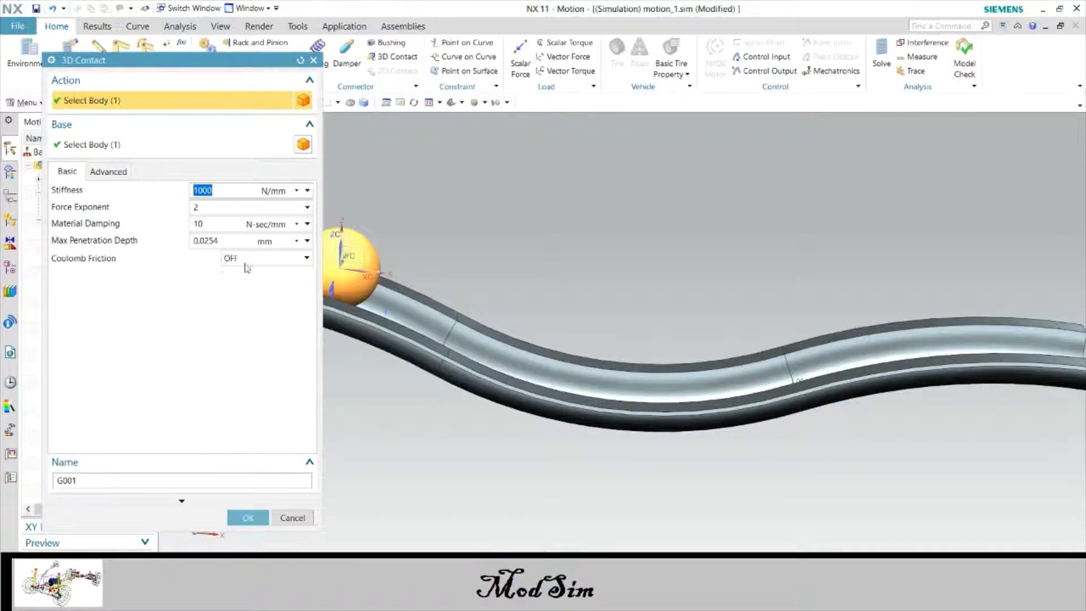
pyautogui.click(247, 262)
pyautogui.click(245, 287)
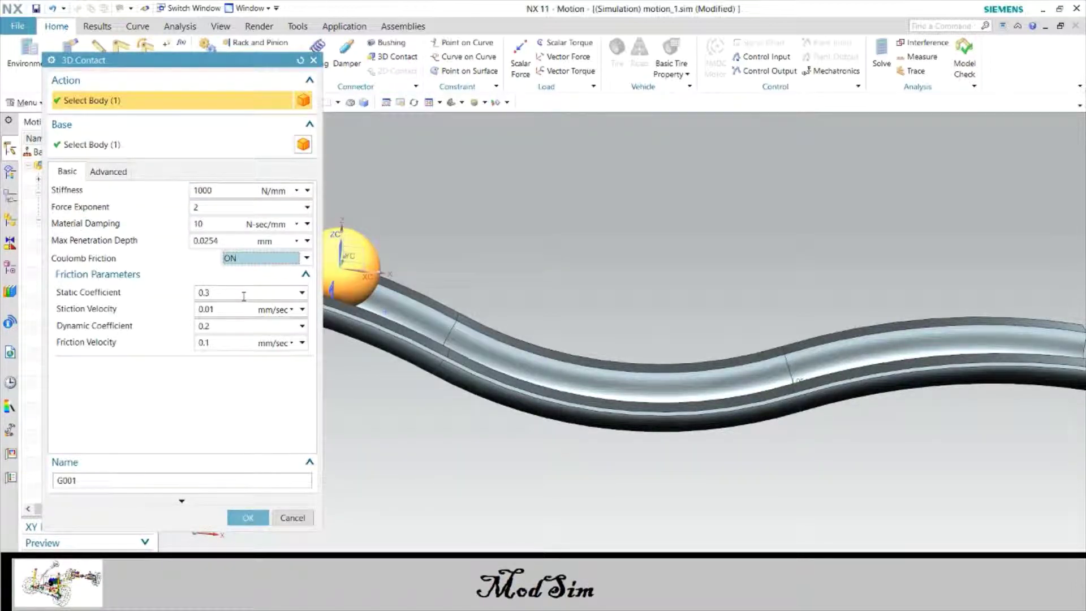
pyautogui.click(244, 294)
pyautogui.write('0.1')
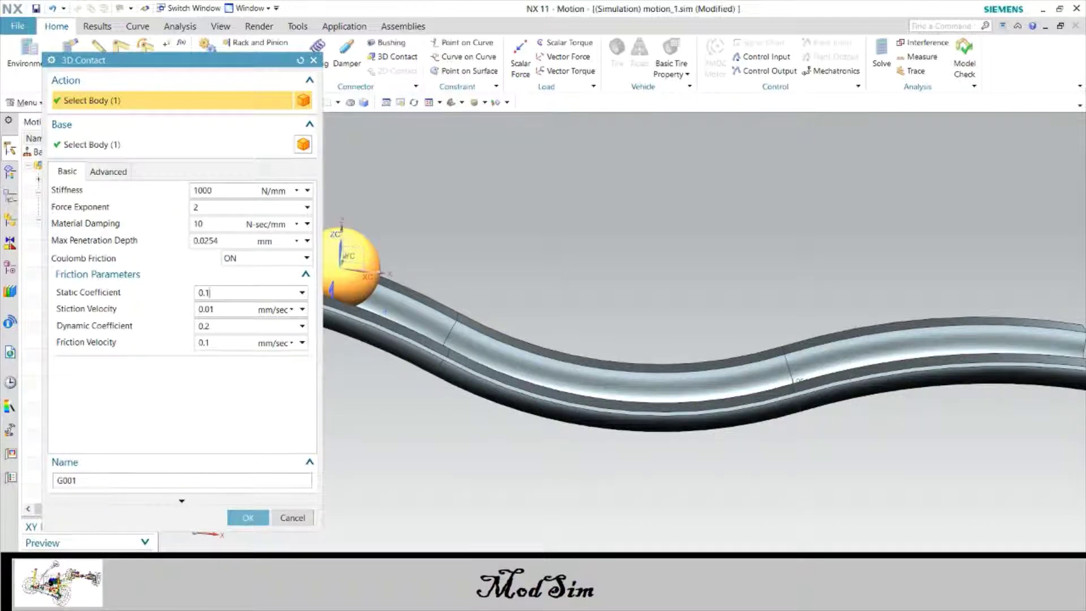
pyautogui.click(228, 326)
pyautogui.write('0.01')
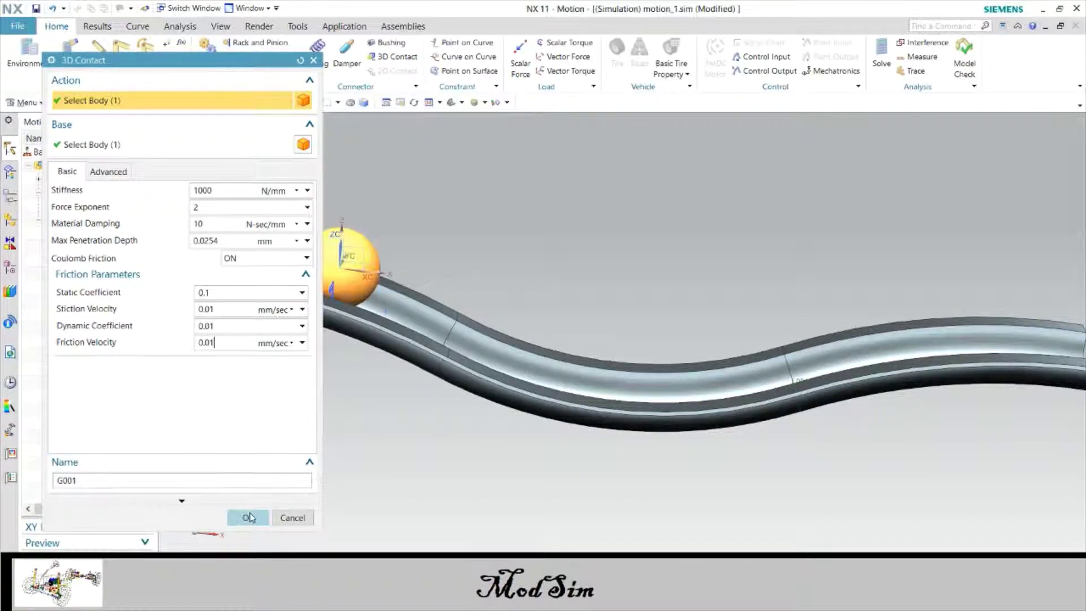
pyautogui.click(249, 517)
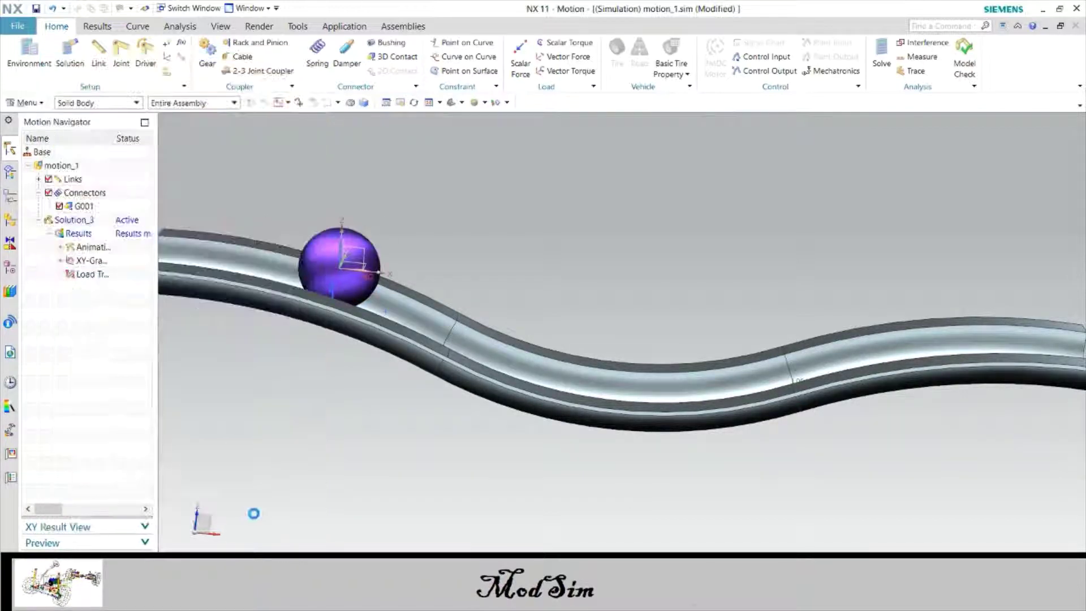
# Re-solve Solution_3 with the friction-enabled contact and close the solver window
pyautogui.rightClick(78, 222)
pyautogui.click(105, 283)
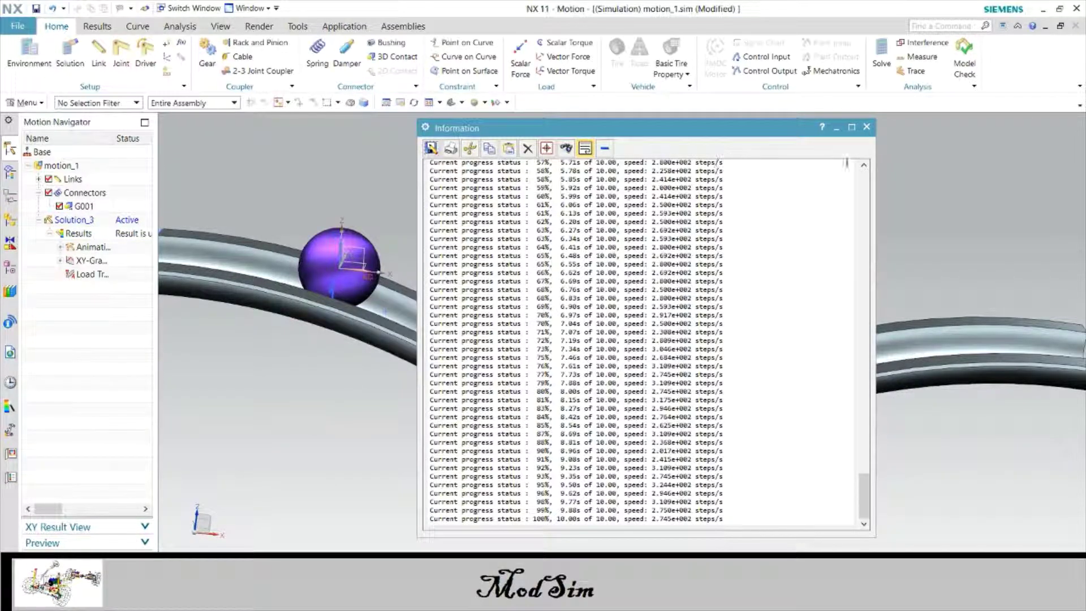
pyautogui.click(866, 128)
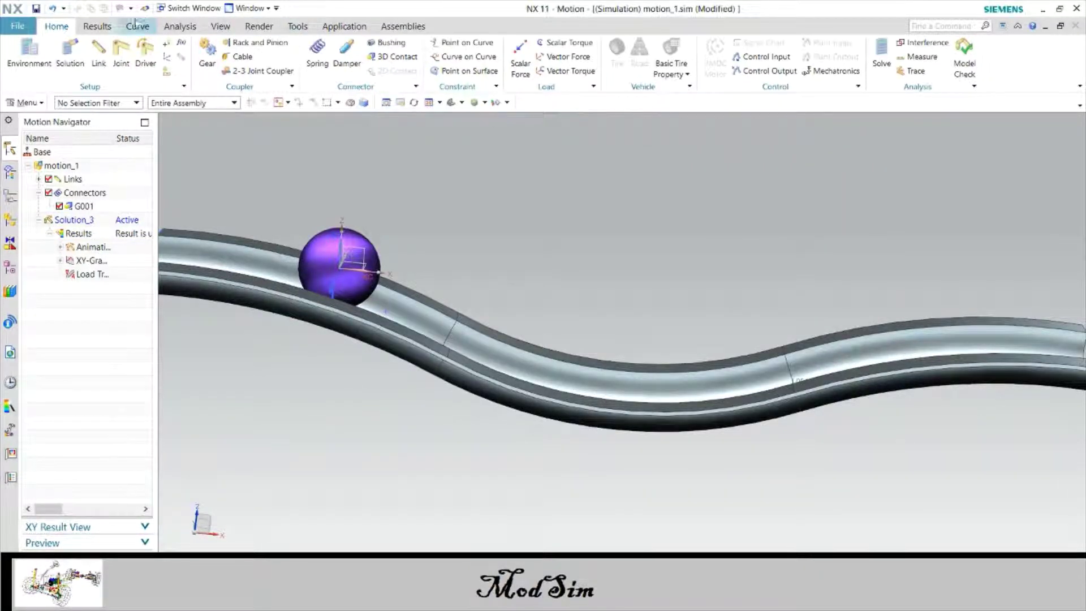
# Play the friction run's animation to about 3.79 s, then stop and reset it to step 0
pyautogui.click(107, 30)
pyautogui.click(175, 53)
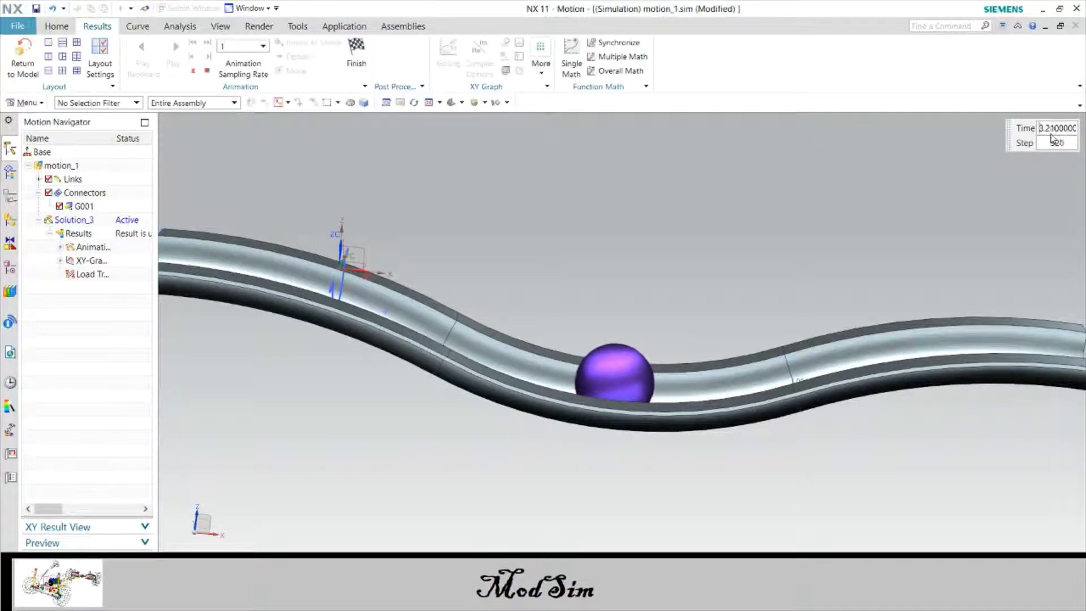
pyautogui.click(207, 70)
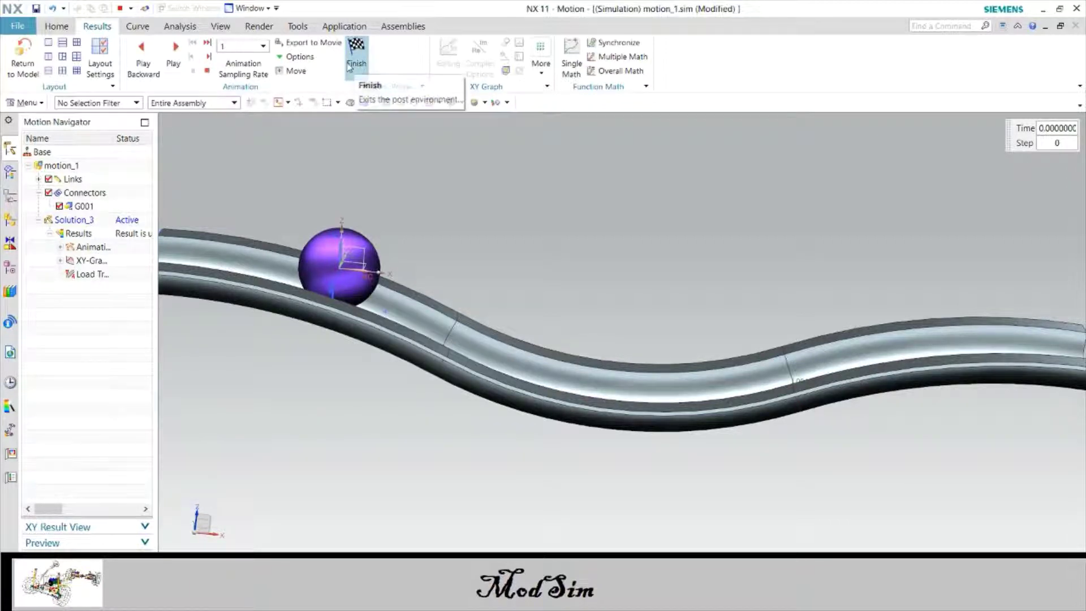